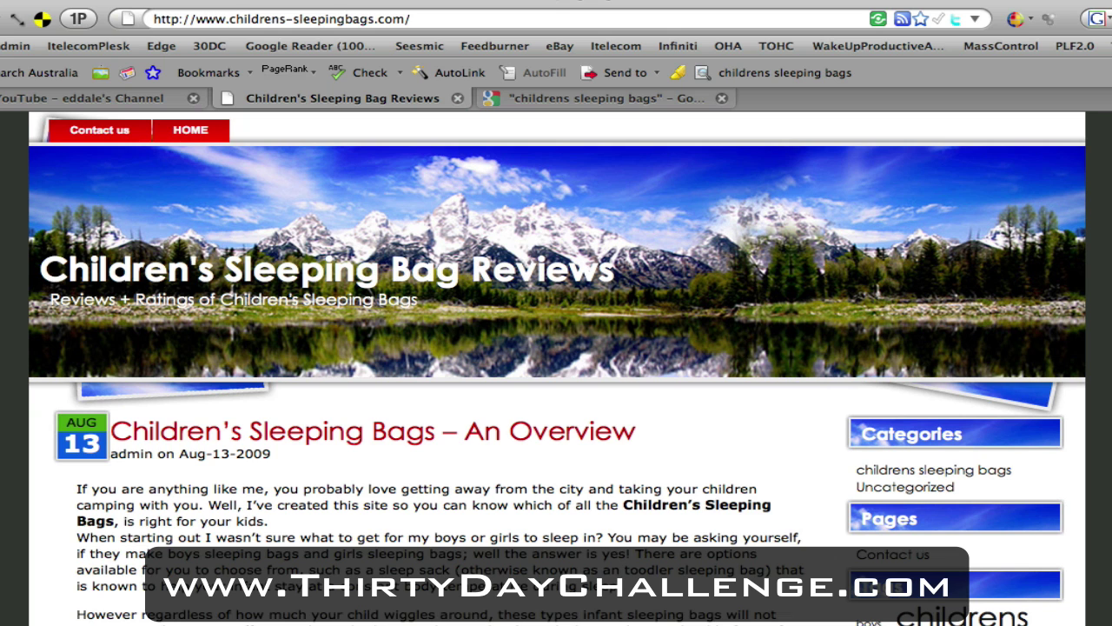
Step: Scroll the sleeping bag review blog, then switch to the Google results for 'childrens sleeping bags'
scroll(556, 369, down, 10)
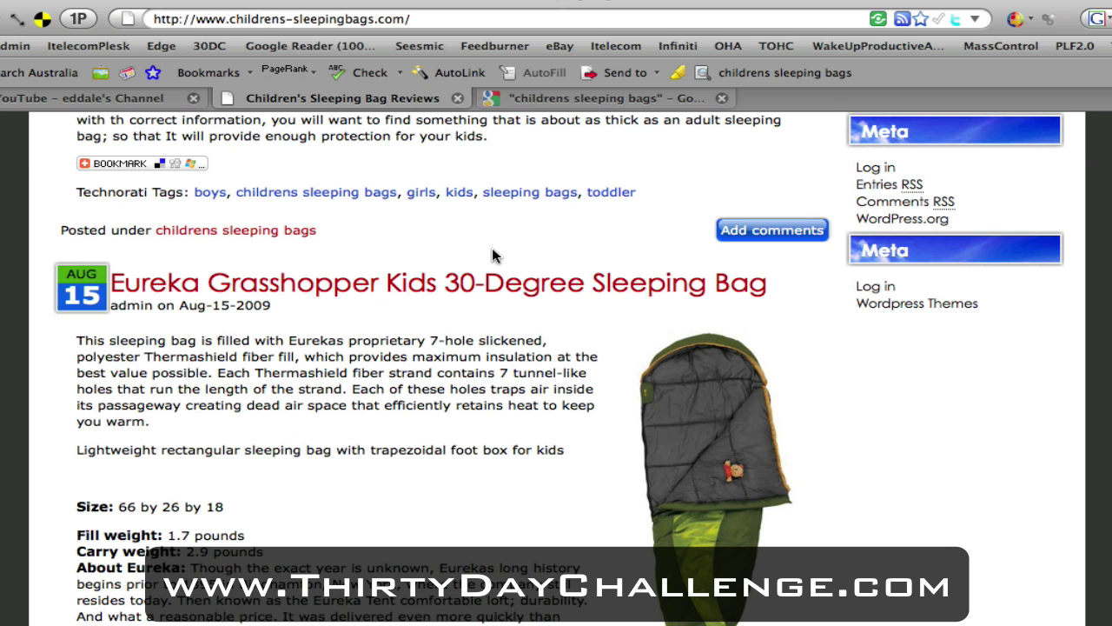
click(525, 100)
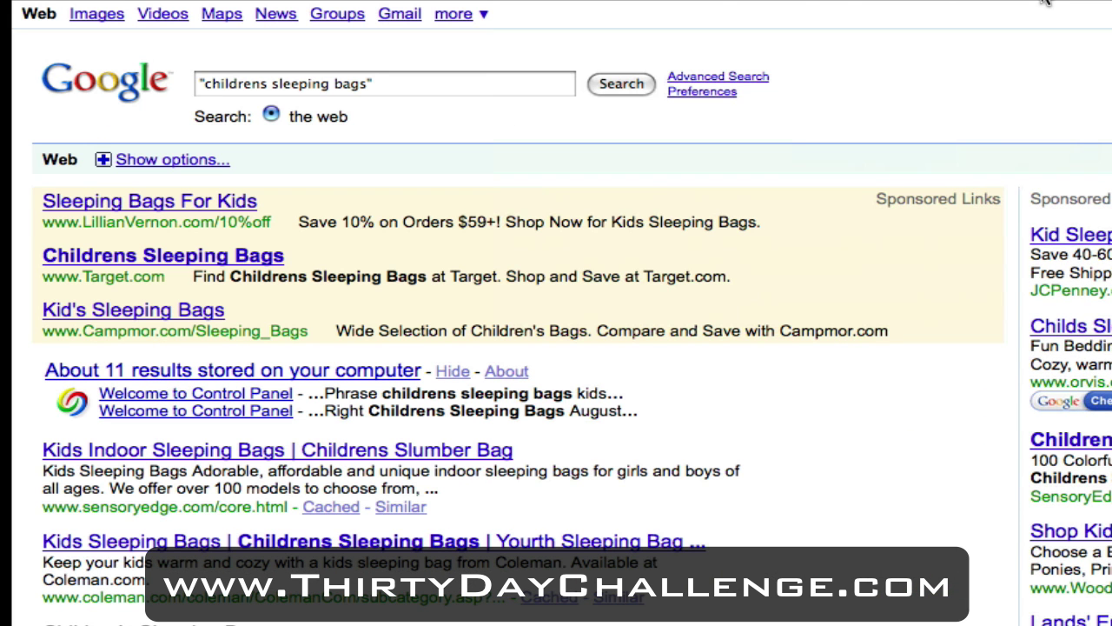
Step: Search Google for 'google adwords' and open the Google AdWords site from the results
triple_click(409, 78)
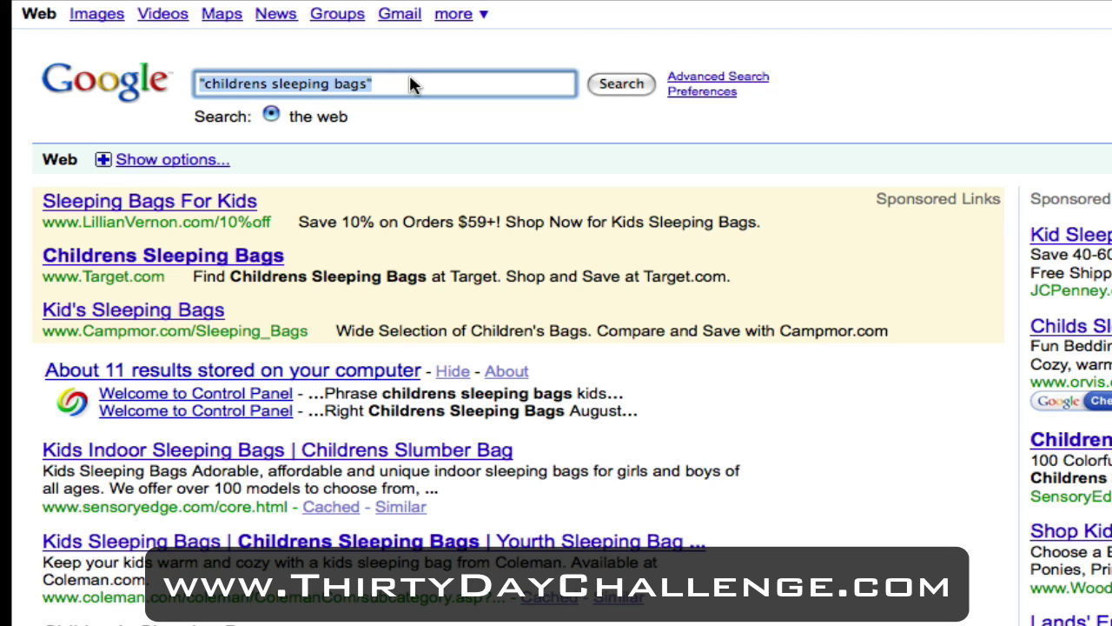
text(google adwords)
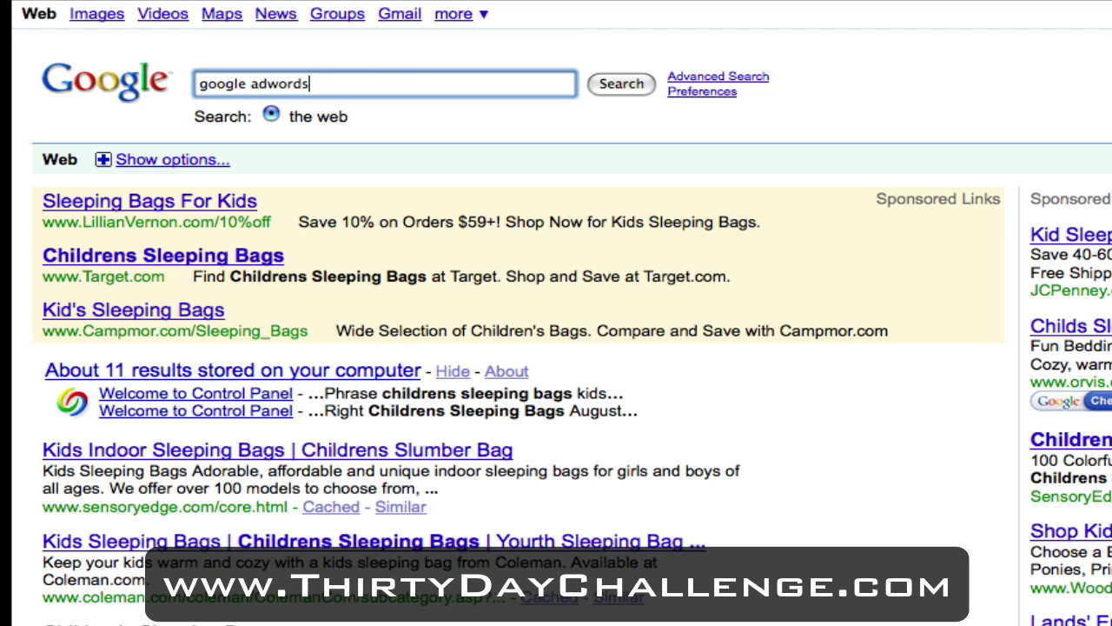
key(Return)
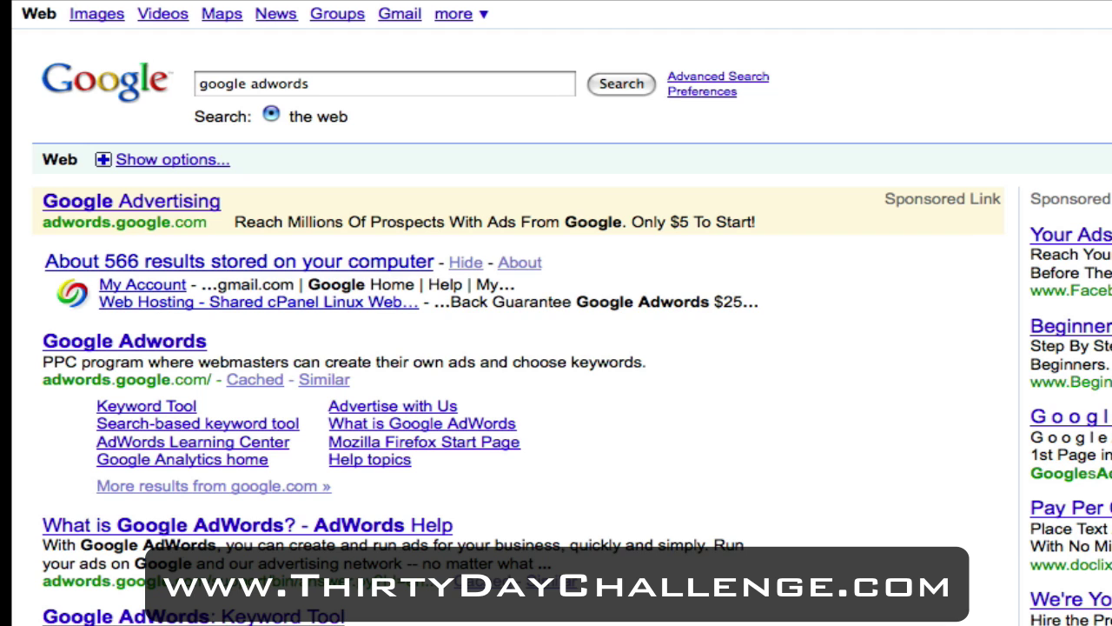
click(137, 347)
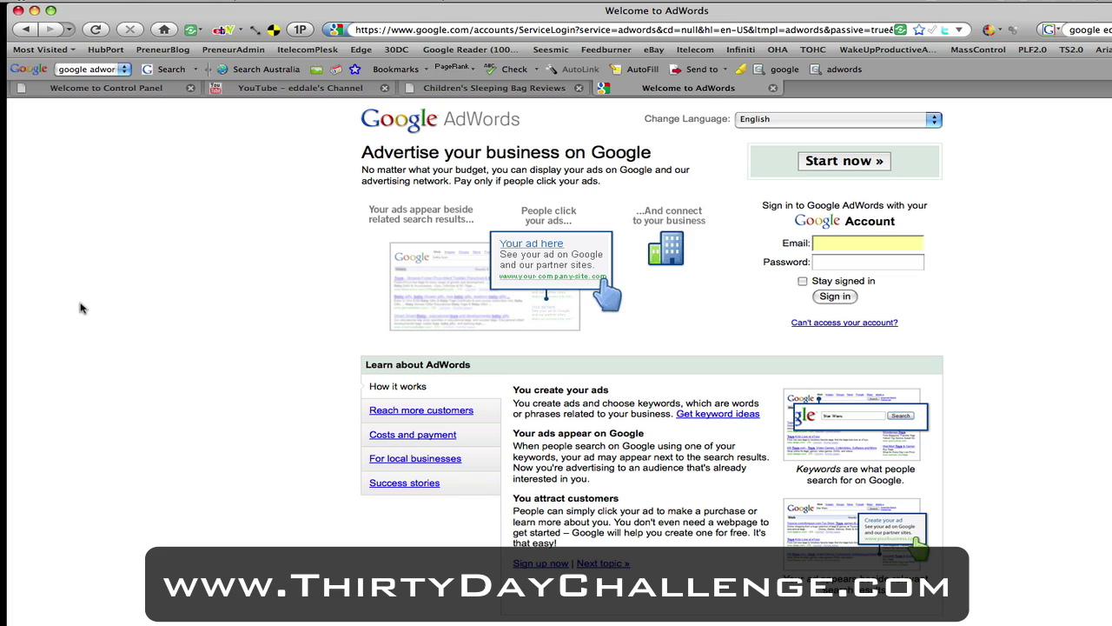
Step: Begin AdWords sign-up, stating you already use Google services and will use an existing account
click(812, 160)
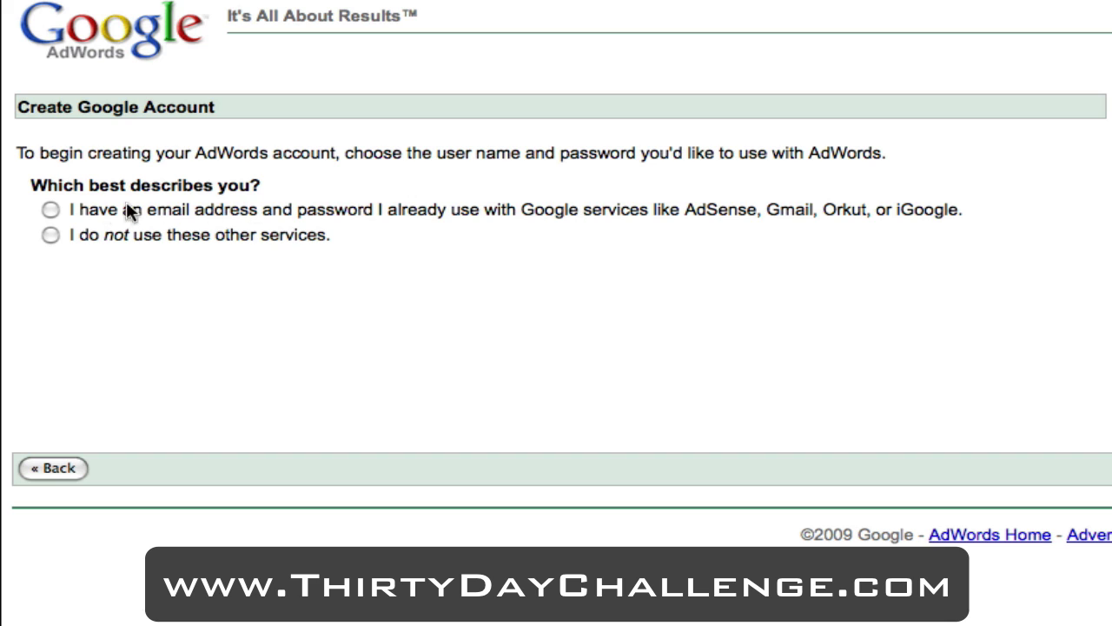
click(58, 207)
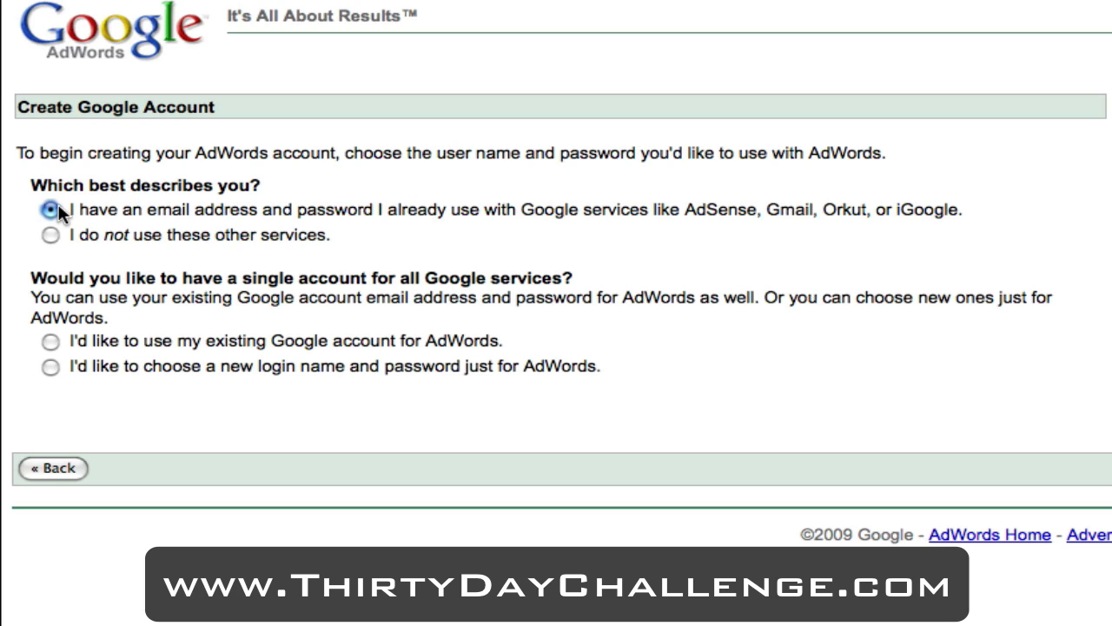
click(50, 341)
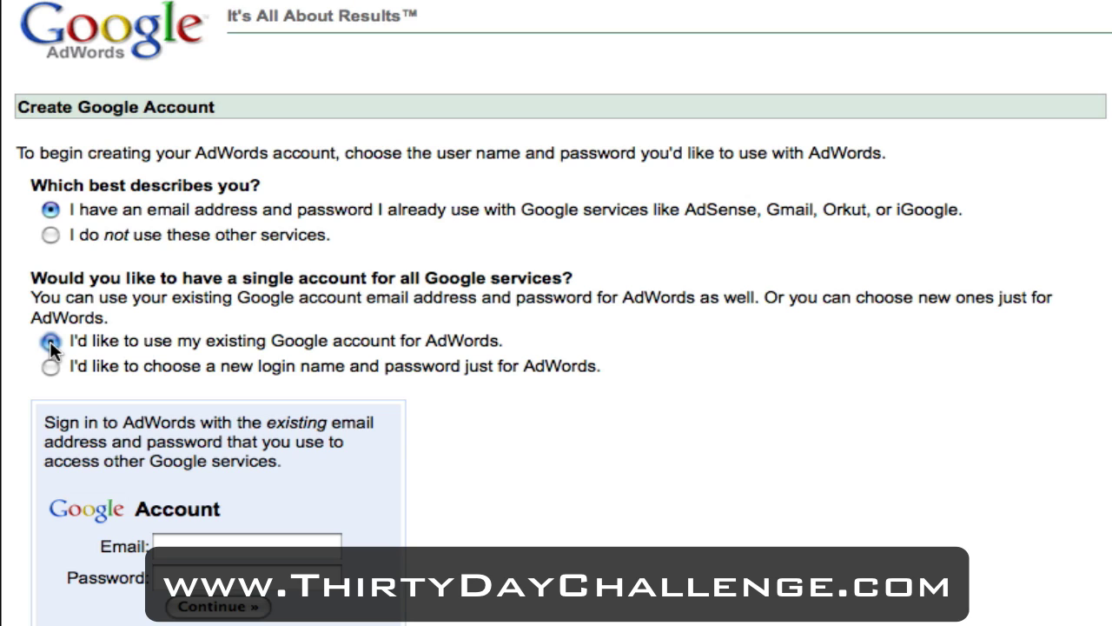
Step: Enter the existing Google account's e-mail address and password and submit them
click(202, 546)
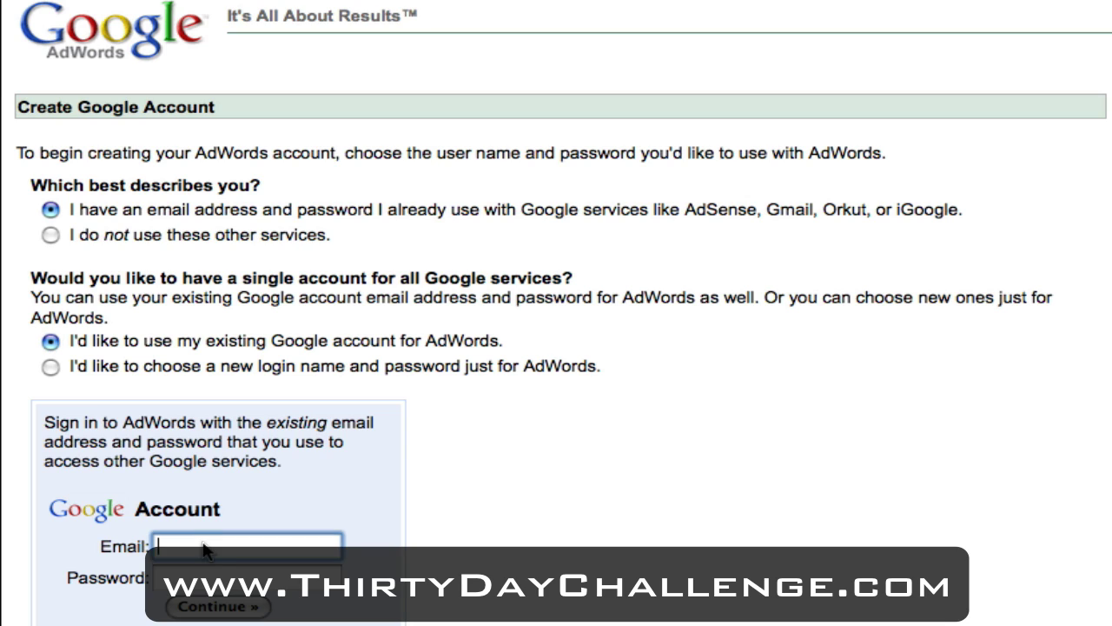
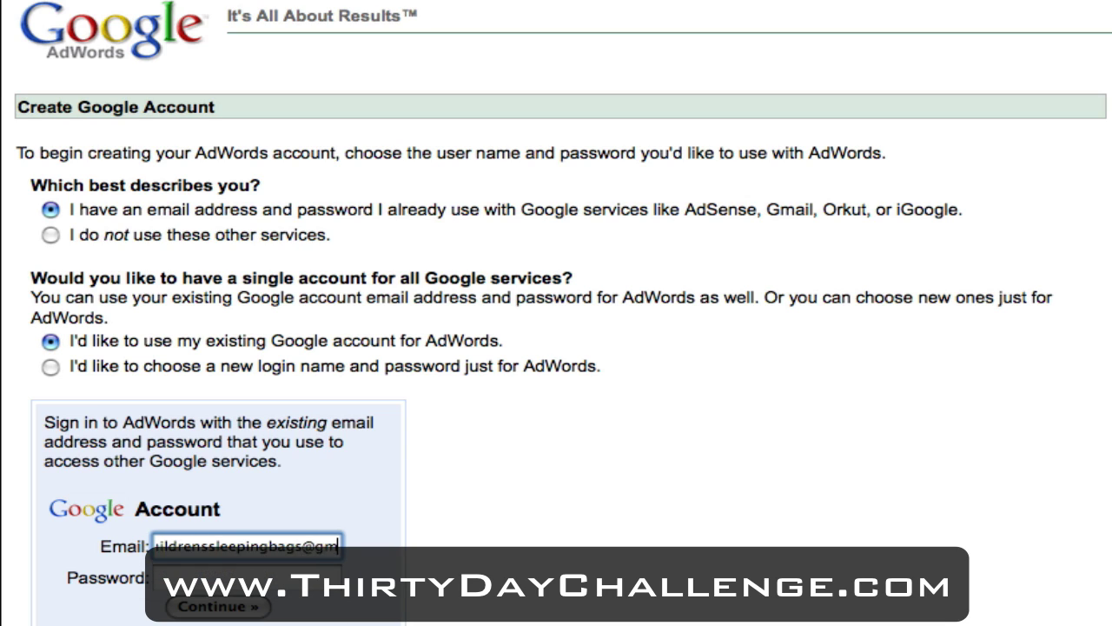
key(Tab)
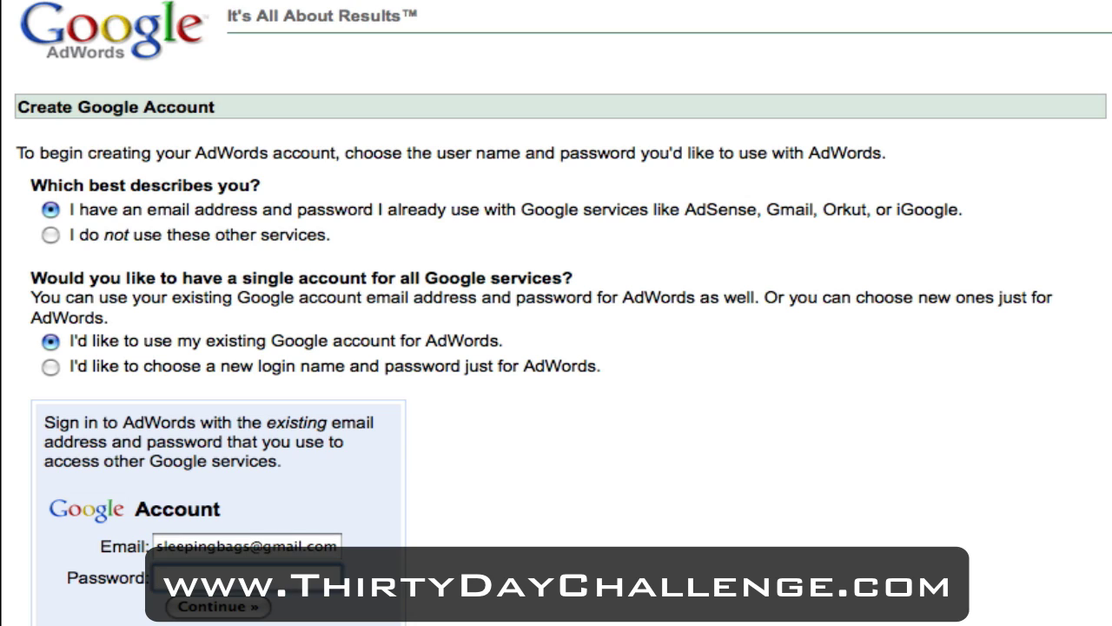
text(••••••••)
click(202, 608)
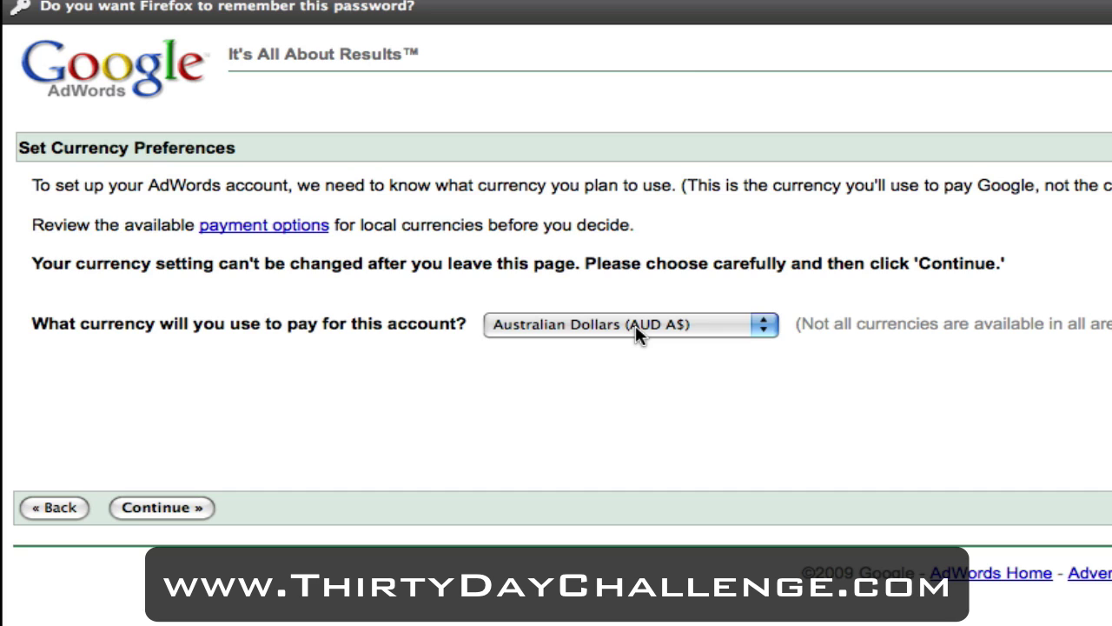
Step: Confirm Australian Dollars as the account currency and sign in to the new AdWords account
click(193, 509)
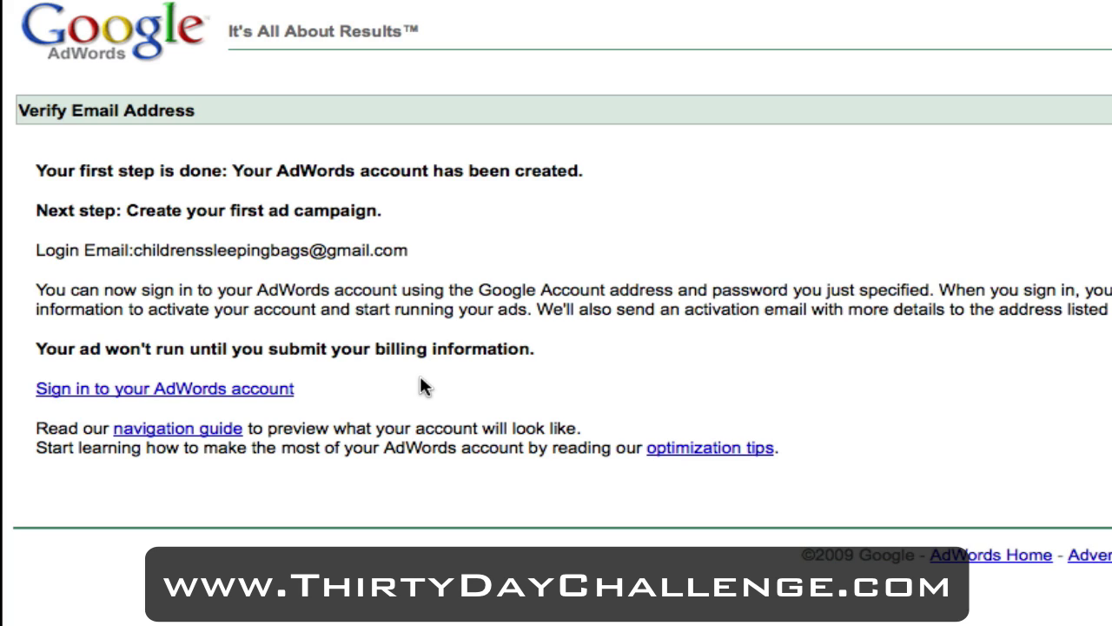
click(237, 398)
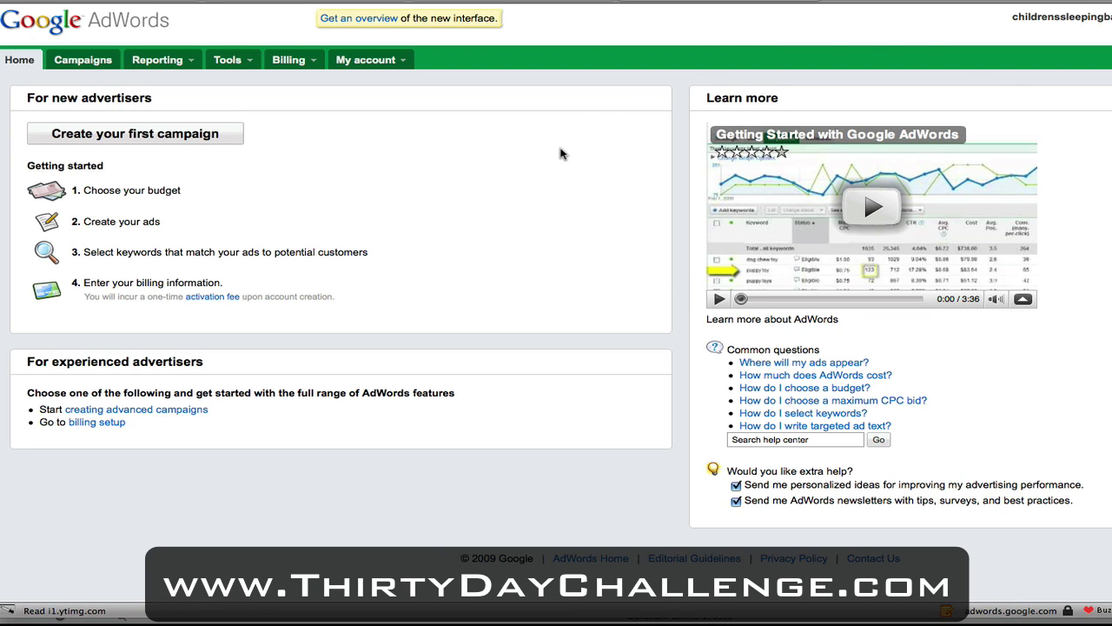
Step: Create the first campaign and replace its default name with 'Childrens Sleeping Bags'
click(205, 142)
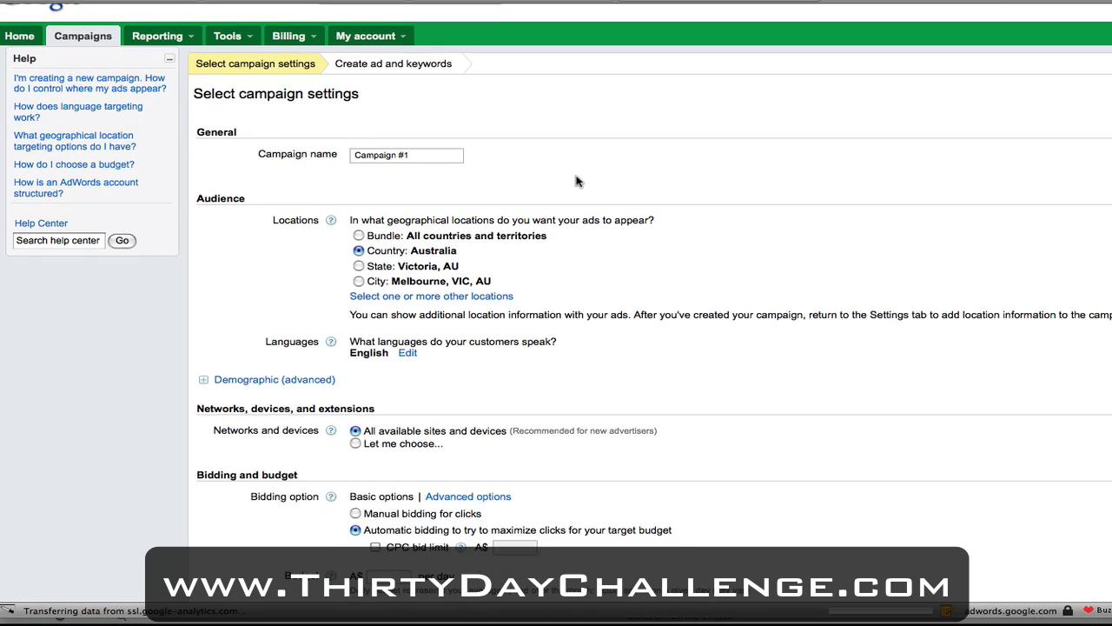
scroll(576, 181, down, 2)
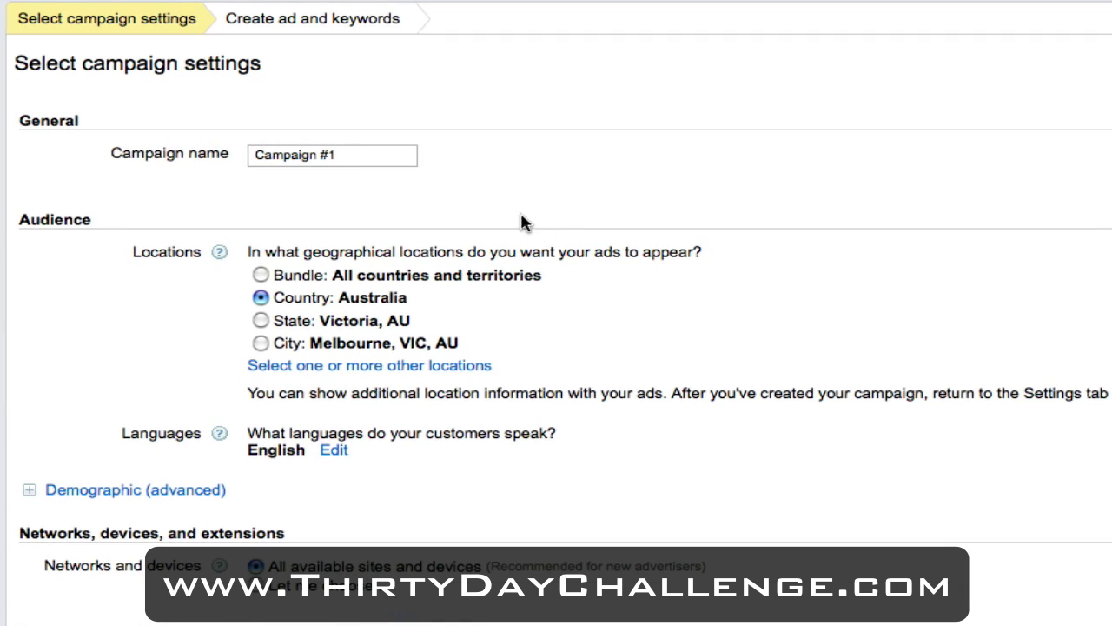
drag(336, 156, 218, 156)
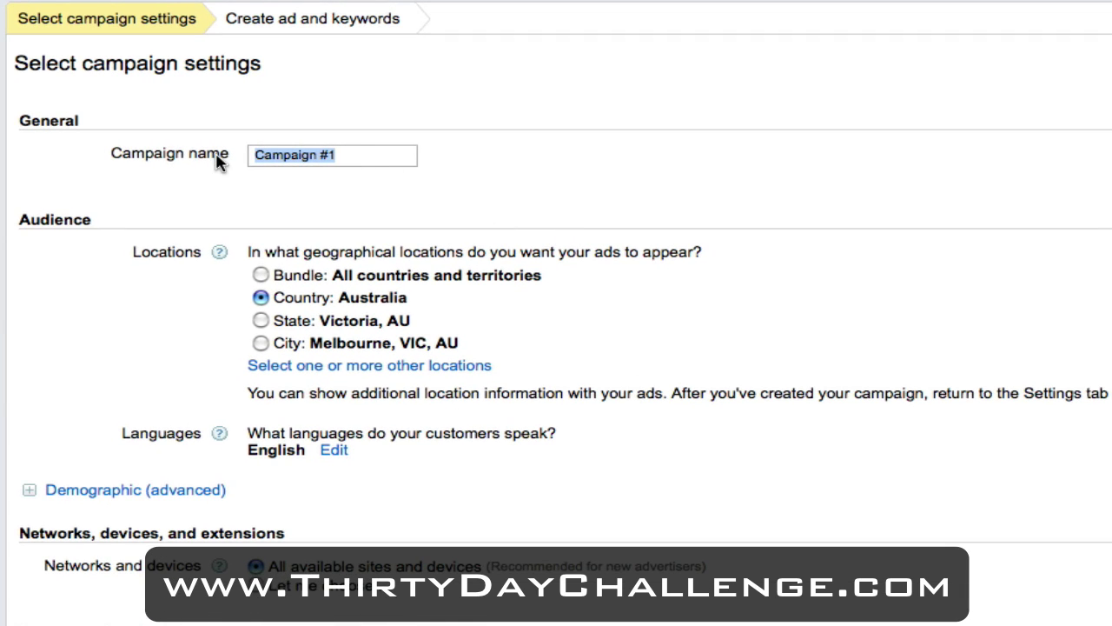
text(Childrens Sl)
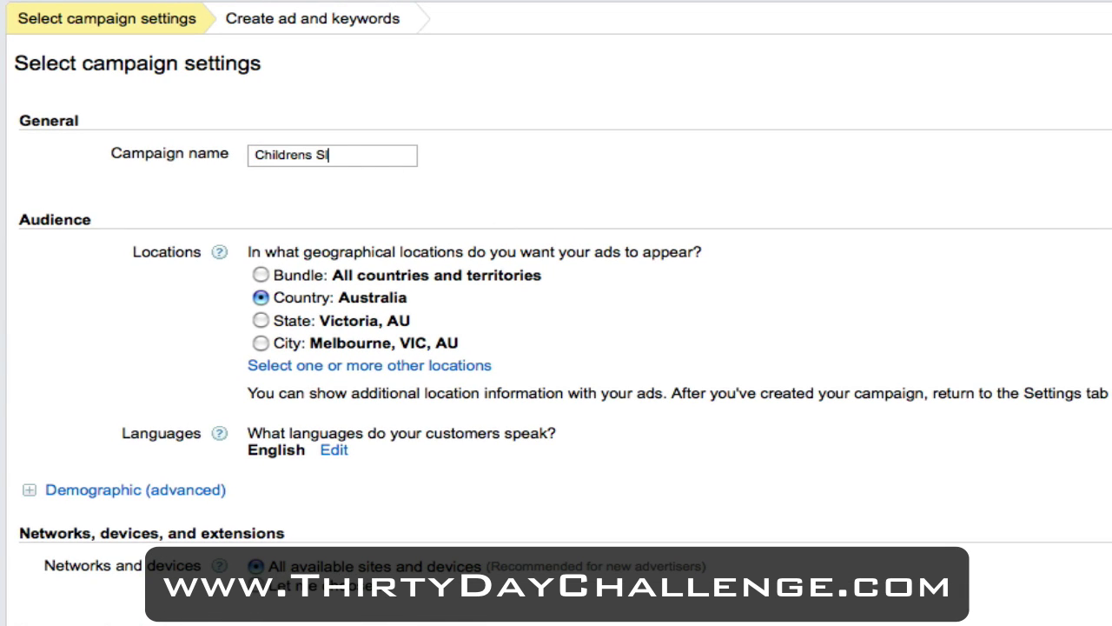
text(eeping Bags)
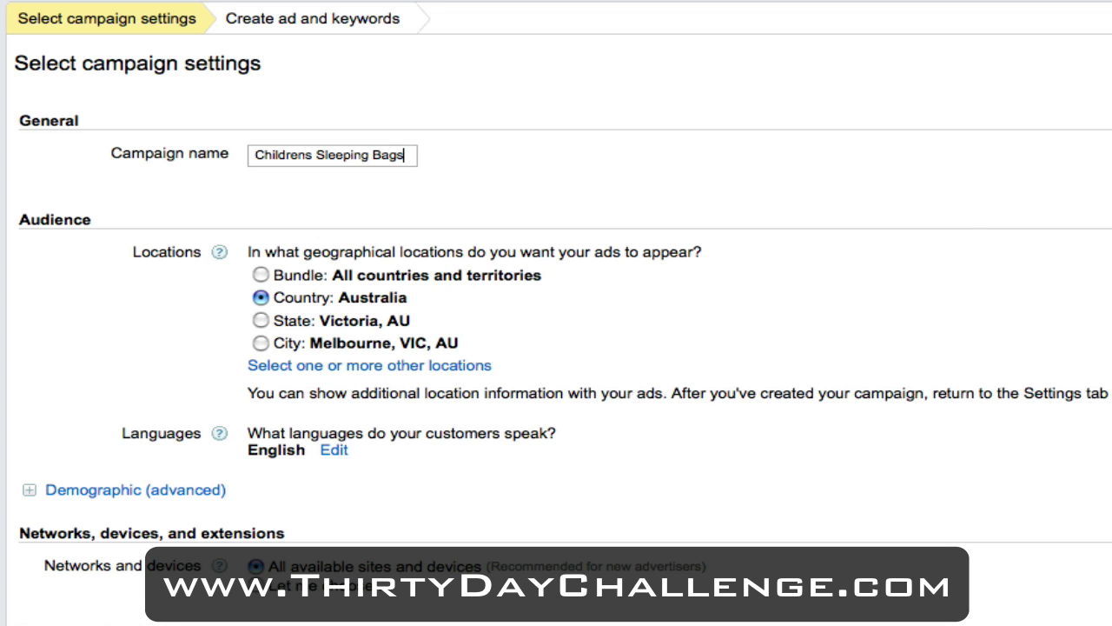
scroll(219, 163, down, 2)
scroll(219, 163, down, 3)
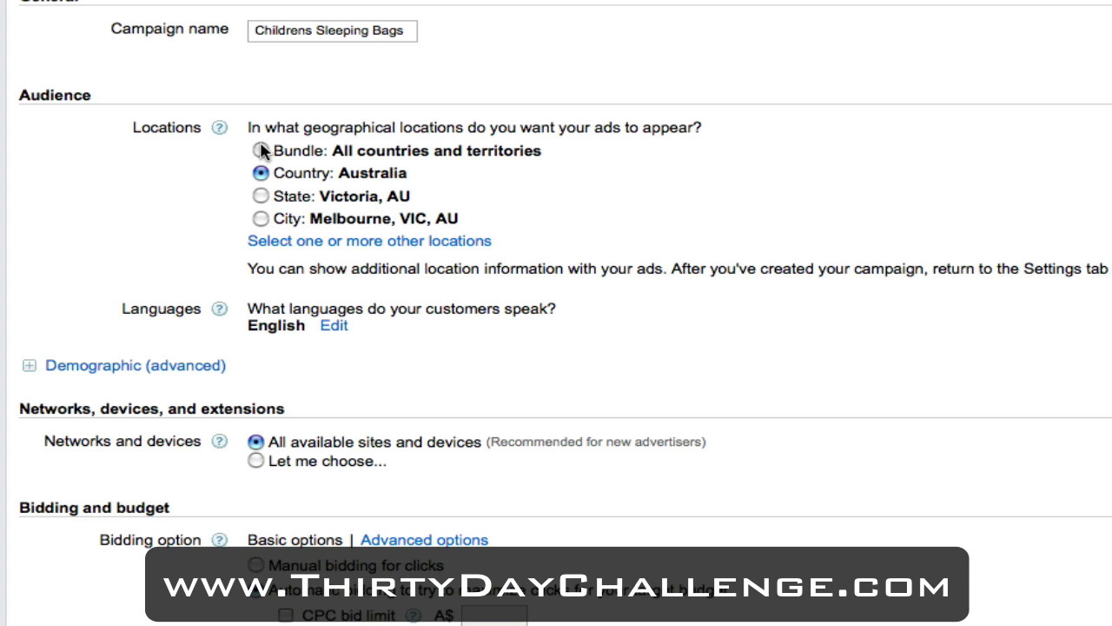
Step: Add the 'United States and Canada' bundle to the target locations alongside Australia
click(272, 243)
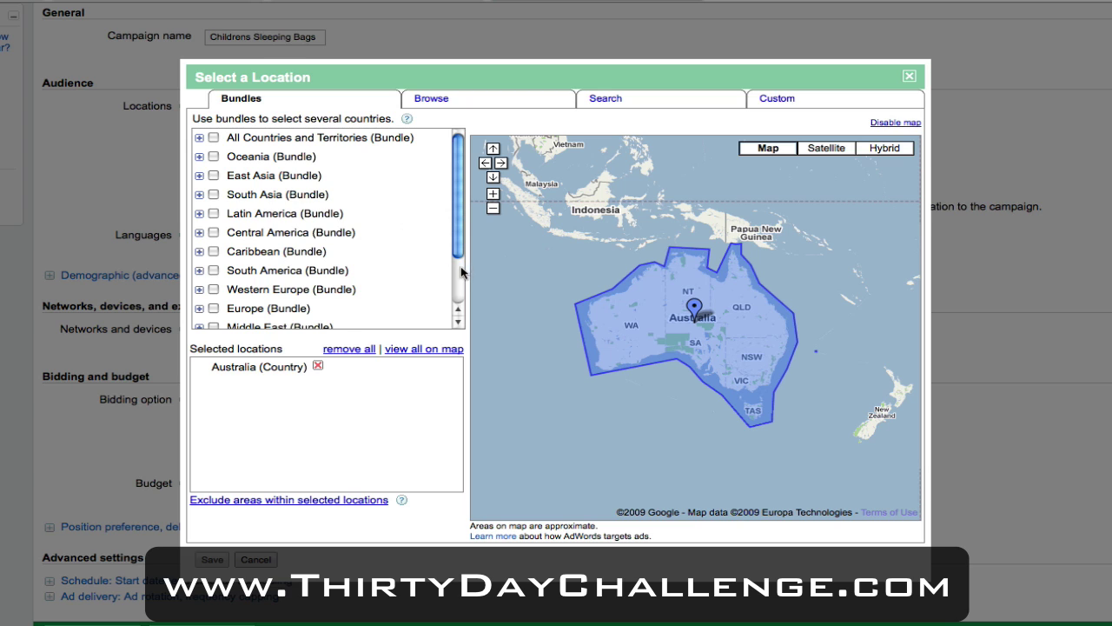
scroll(459, 260, down, 2)
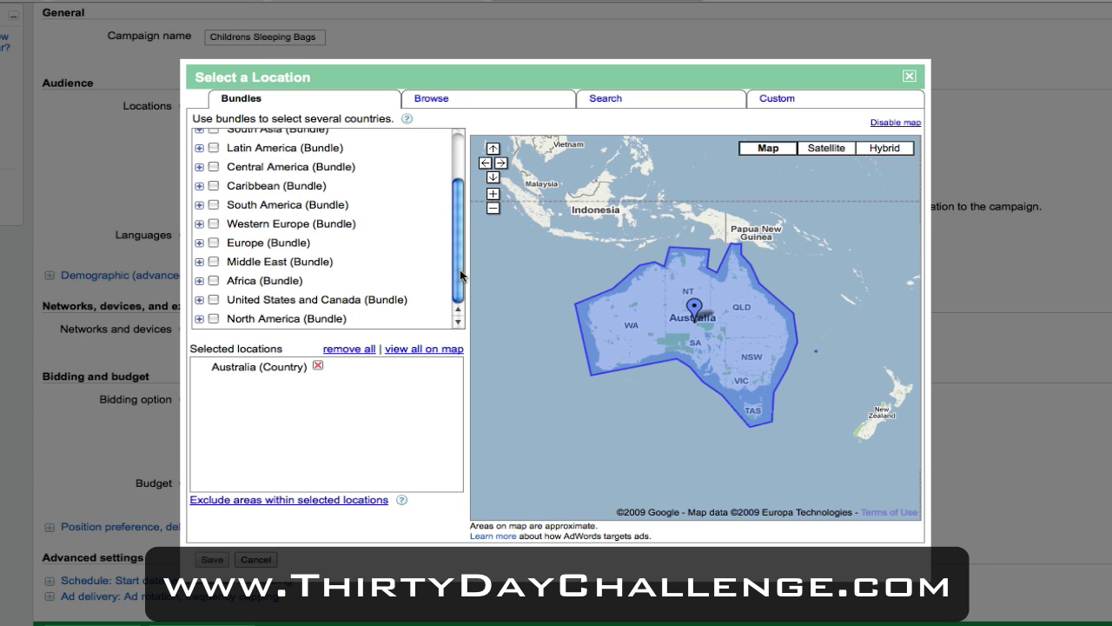
click(213, 300)
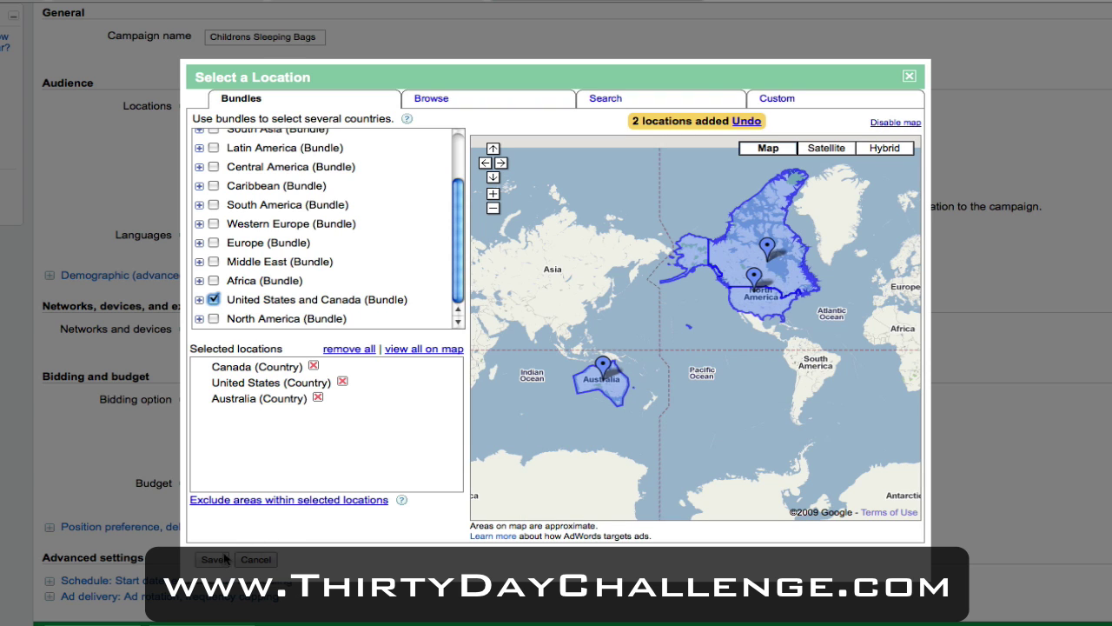
click(213, 560)
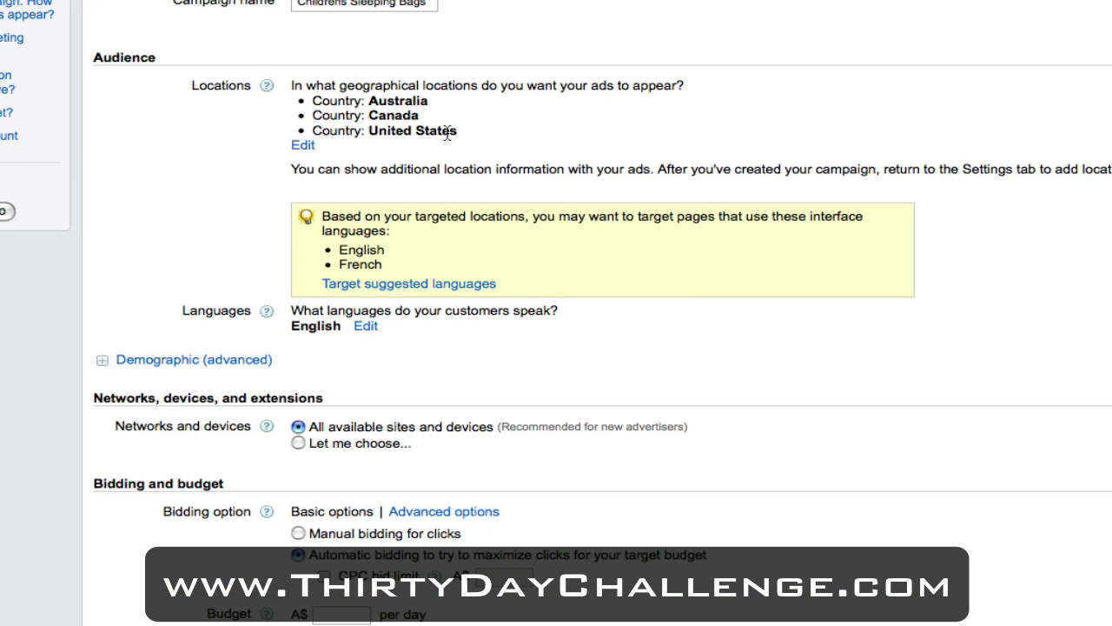
Step: Choose networks manually, turning off search partners, the content network and iPhones/mobile devices
scroll(590, 219, down, 3)
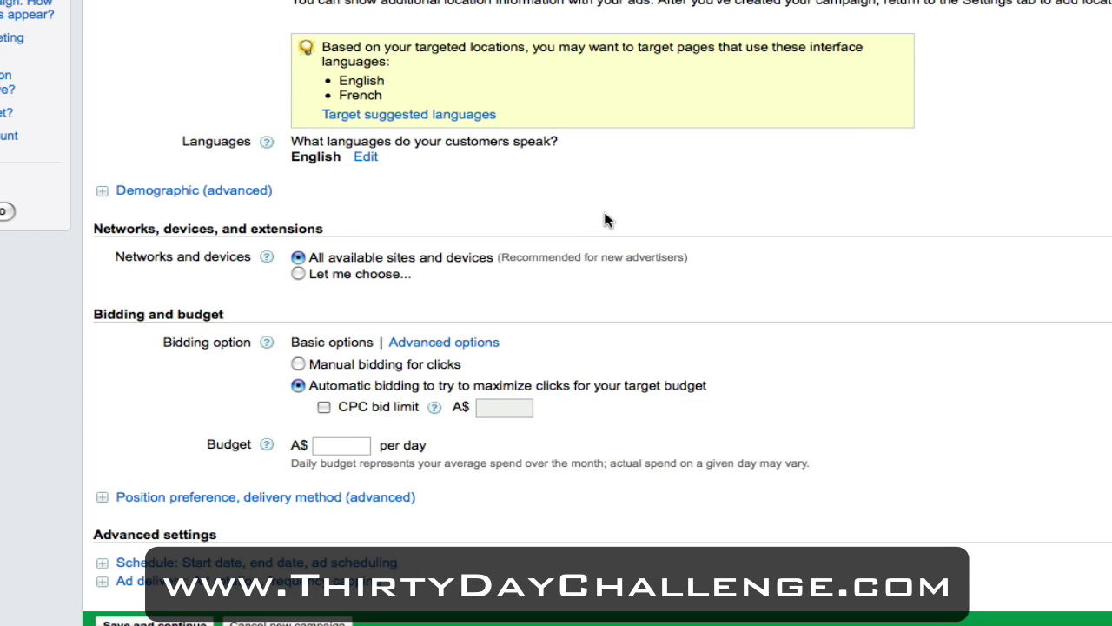
scroll(606, 220, down, 1)
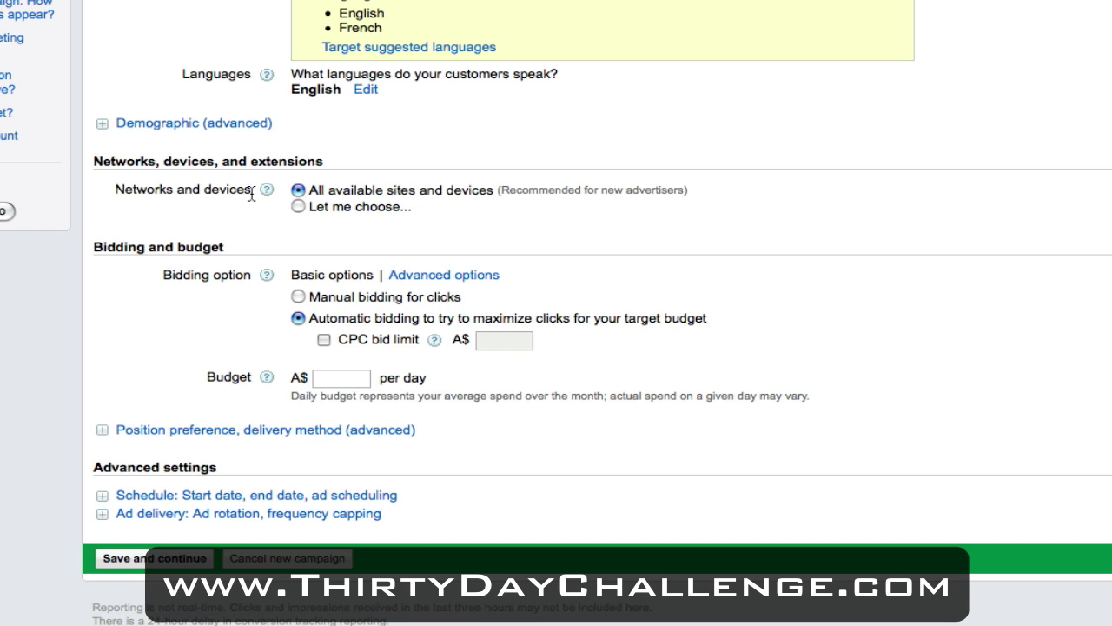
click(298, 207)
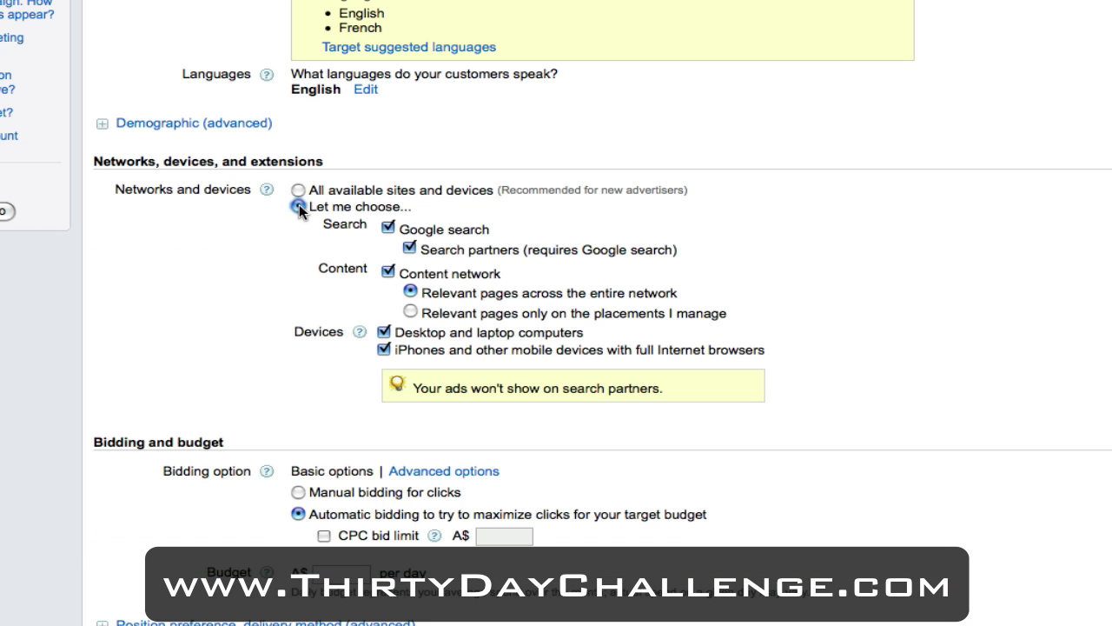
scroll(886, 219, down, 3)
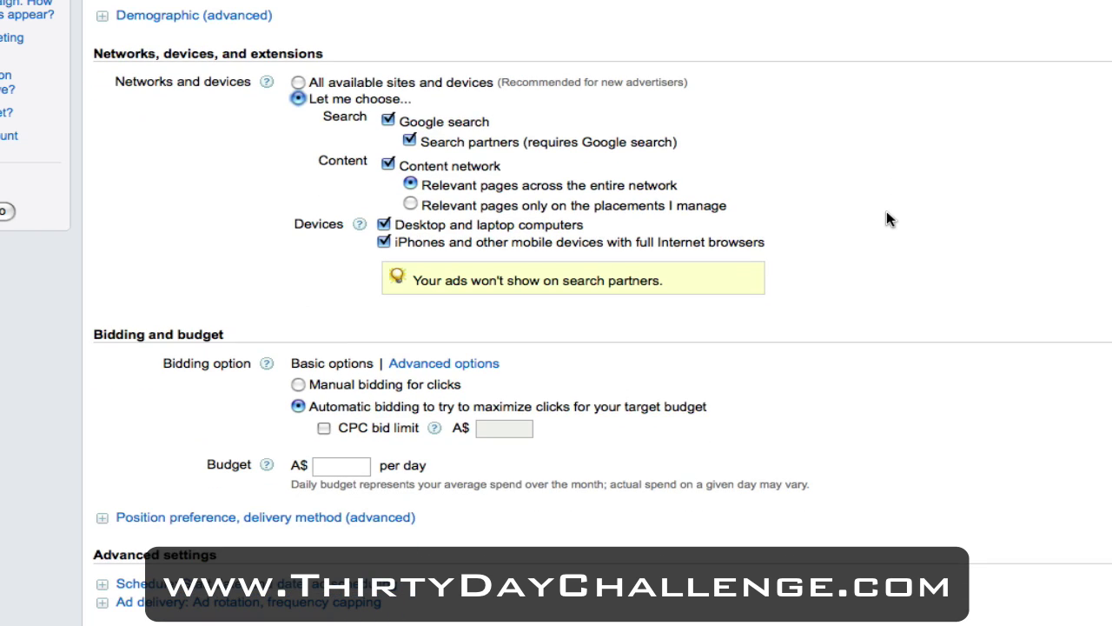
click(409, 141)
click(387, 164)
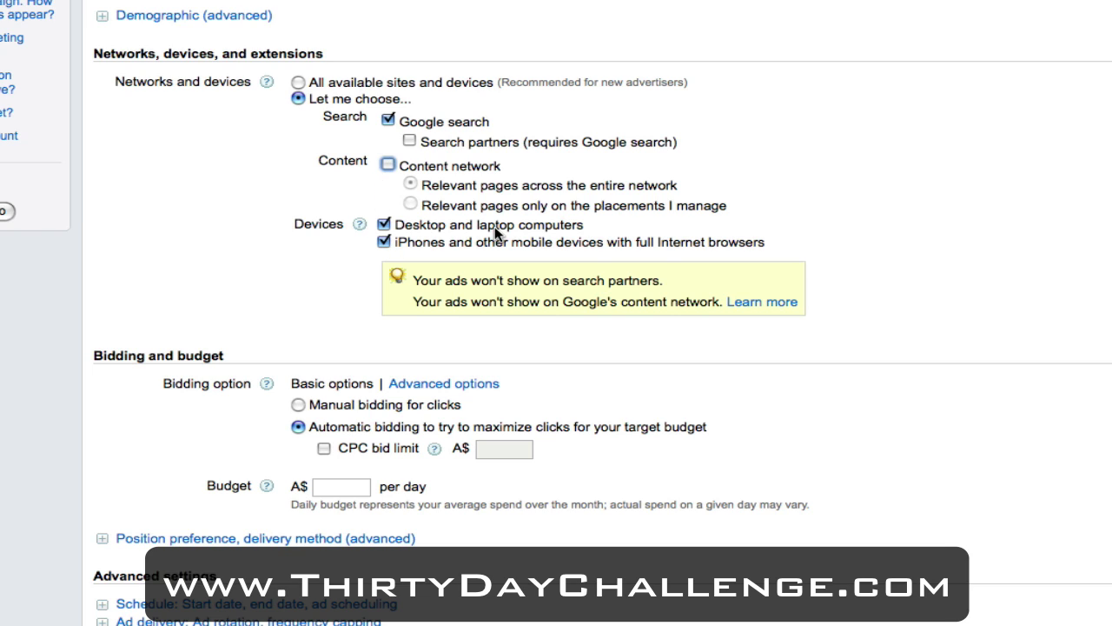
click(383, 243)
click(812, 241)
scroll(865, 240, down, 3)
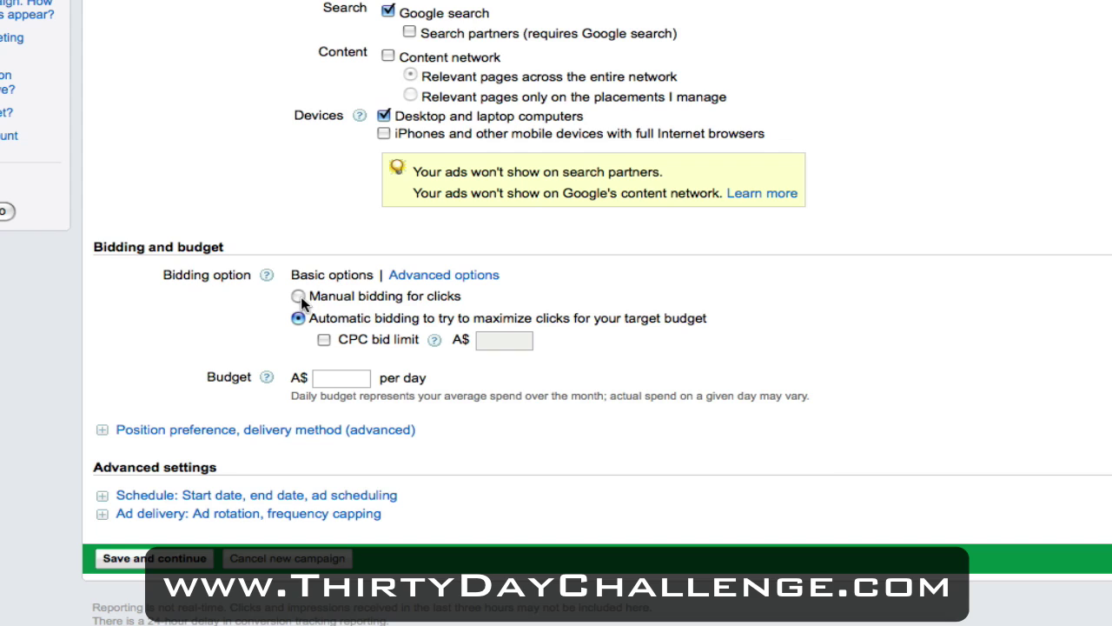
Step: Use manual bidding for clicks with a daily budget of A$100
click(298, 296)
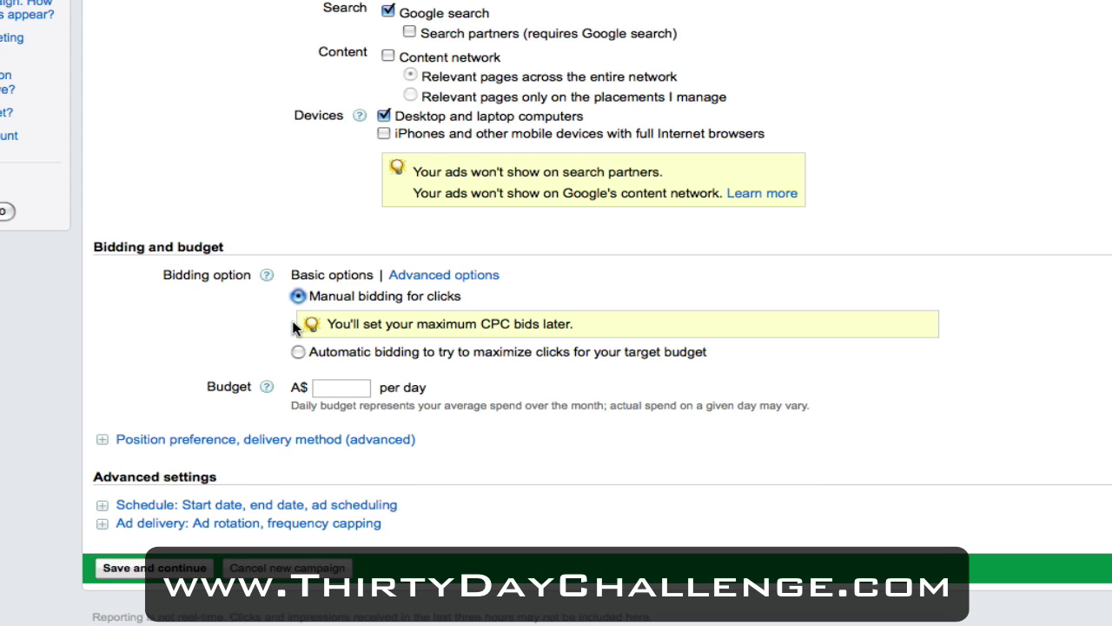
scroll(293, 326, down, 1)
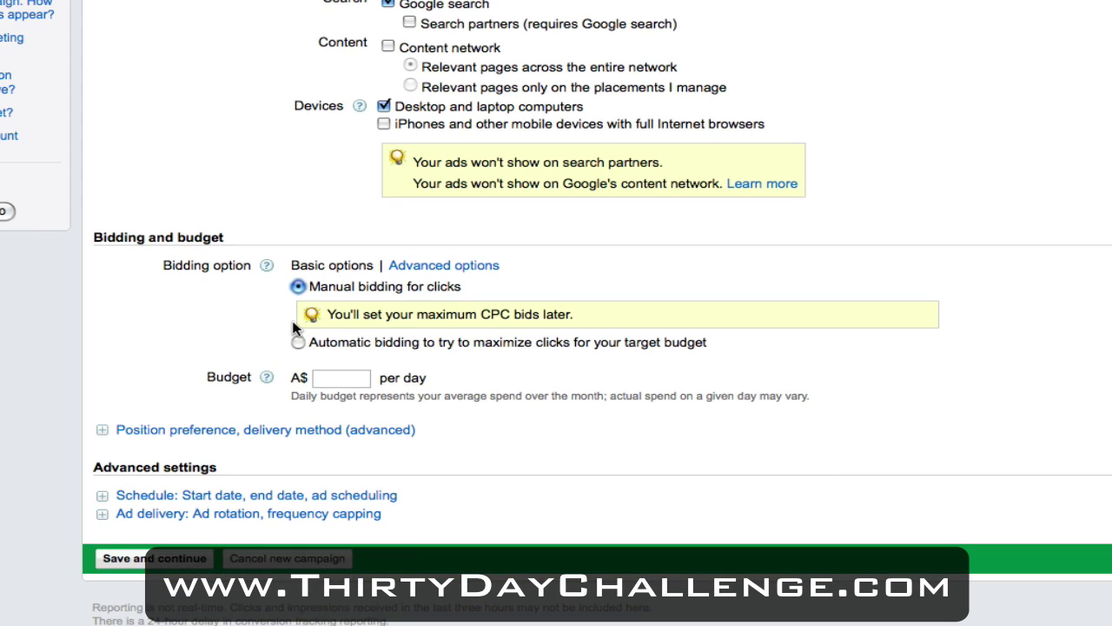
click(344, 381)
text(100)
Step: Save the campaign settings and continue to the text ad page
click(173, 559)
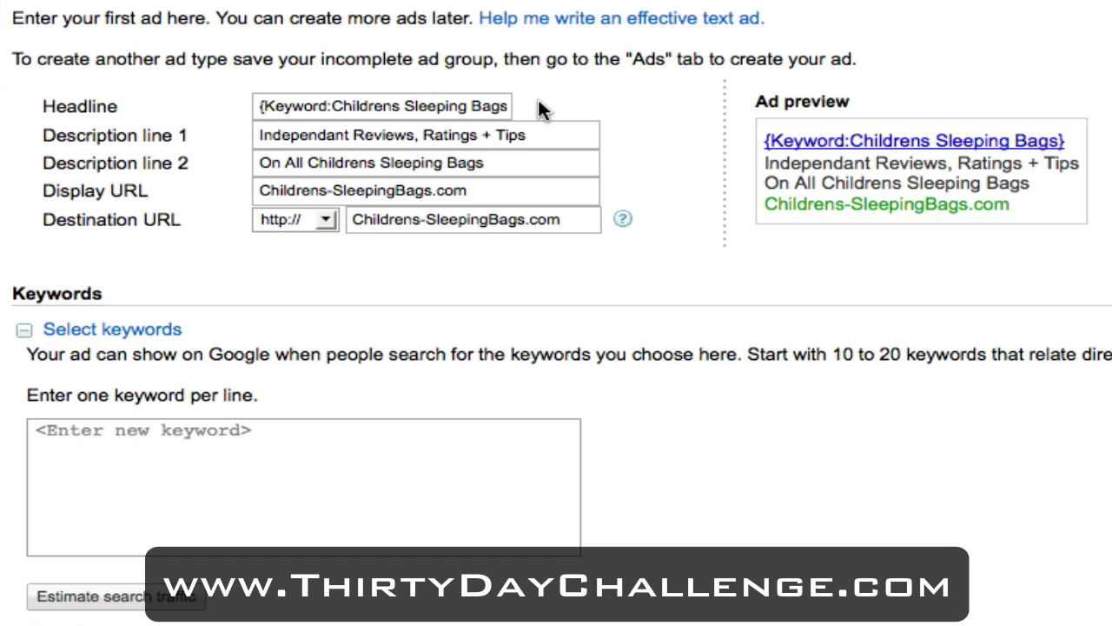
Step: Enter the exact-match keyword [childrens sleeping bags] in the Keywords box, correcting a typo
scroll(320, 296, down, 3)
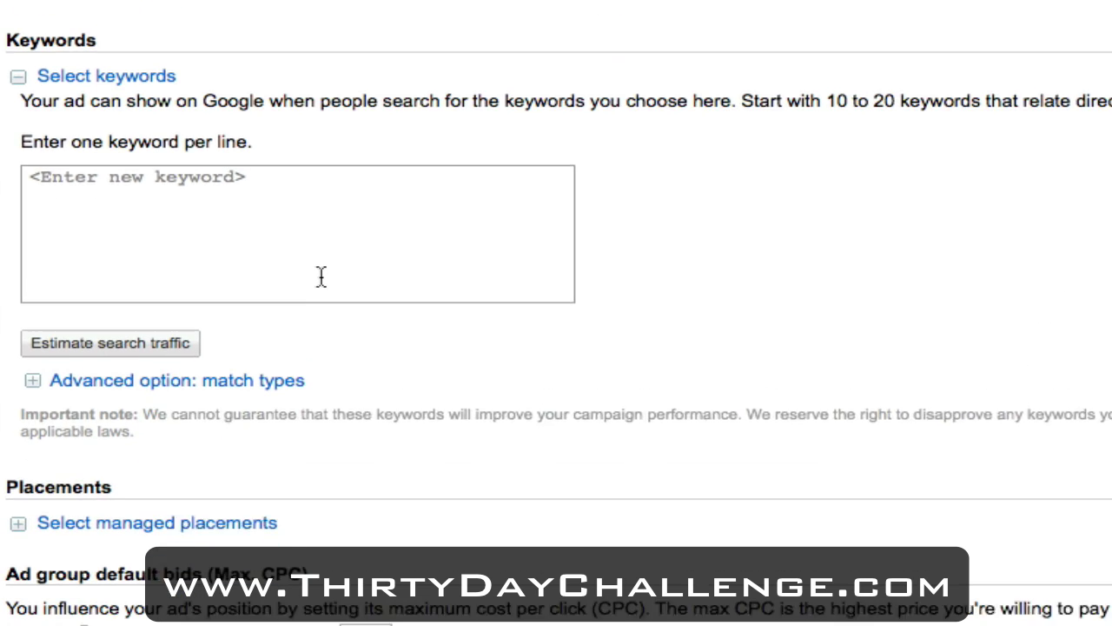
click(319, 253)
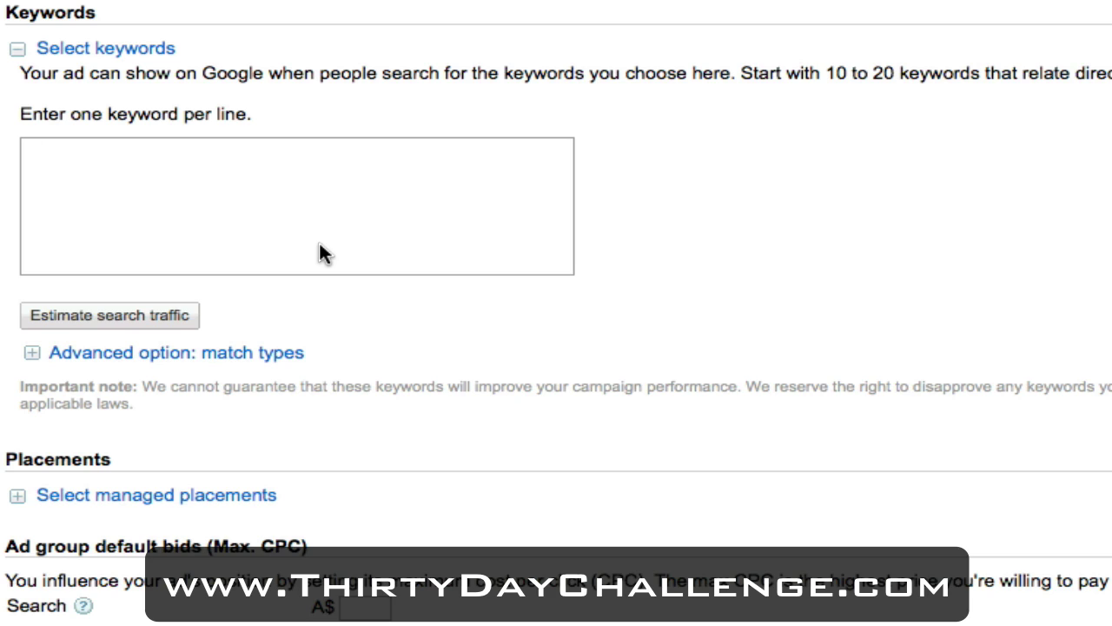
text([childrens sleepig)
key(BackSpace)
text(ng bags])
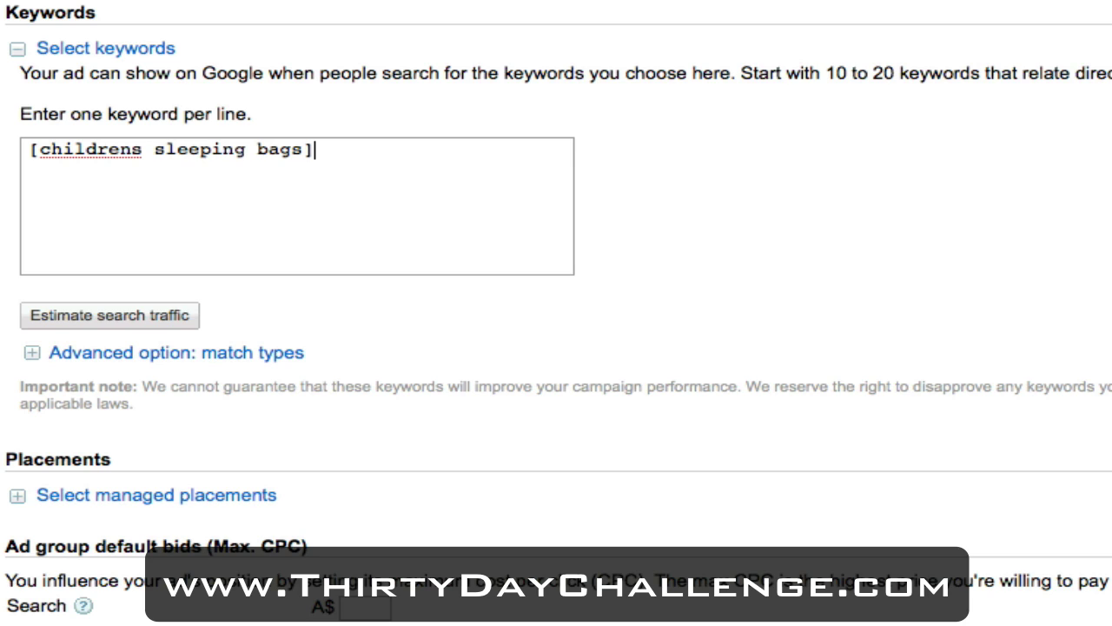
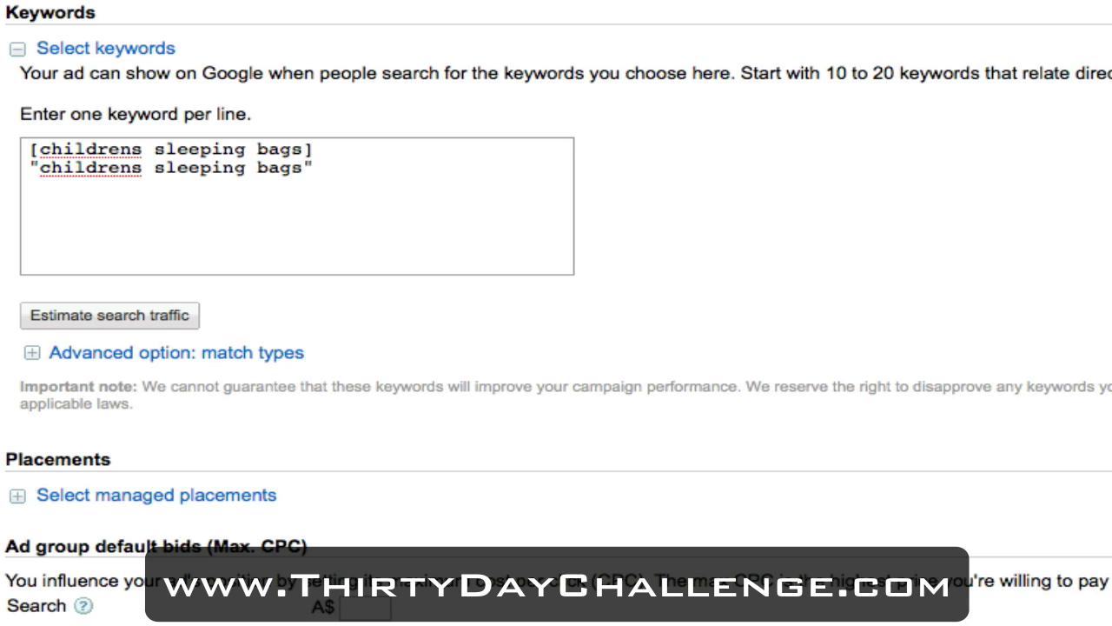
Step: Type childrens sleeping bags, without brackets or quotes, as the third keyword line
text(childrens sleeping a)
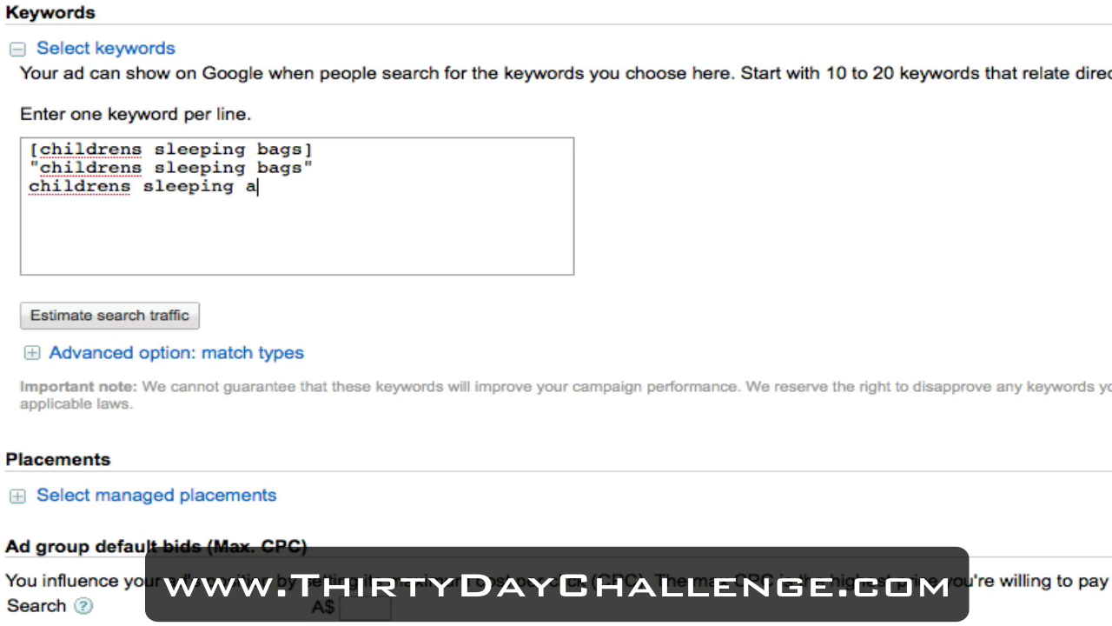
key(BackSpace)
text(bags)
scroll(577, 345, down, 4)
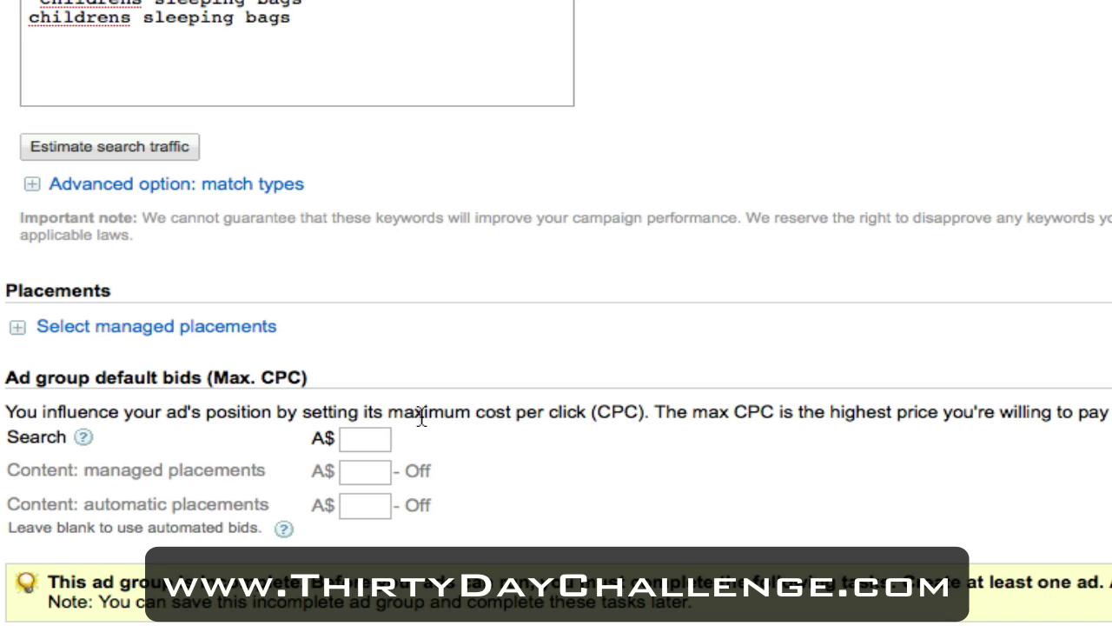
Step: Enter 0.35 as the ad group's default Search max CPC and save to continue to billing
scroll(382, 406, down, 1)
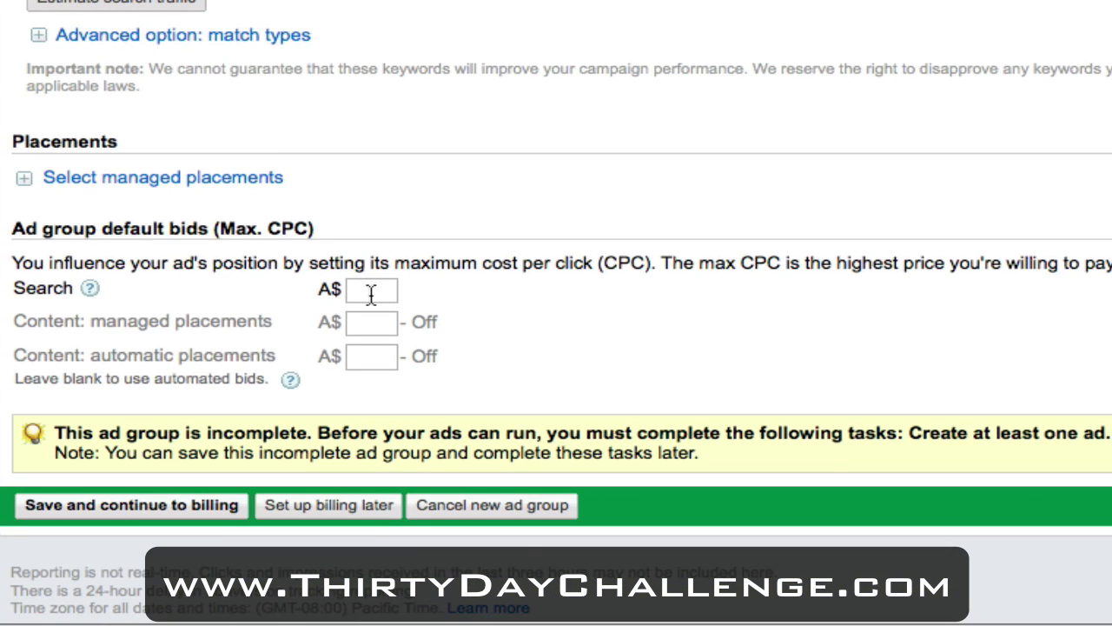
click(371, 296)
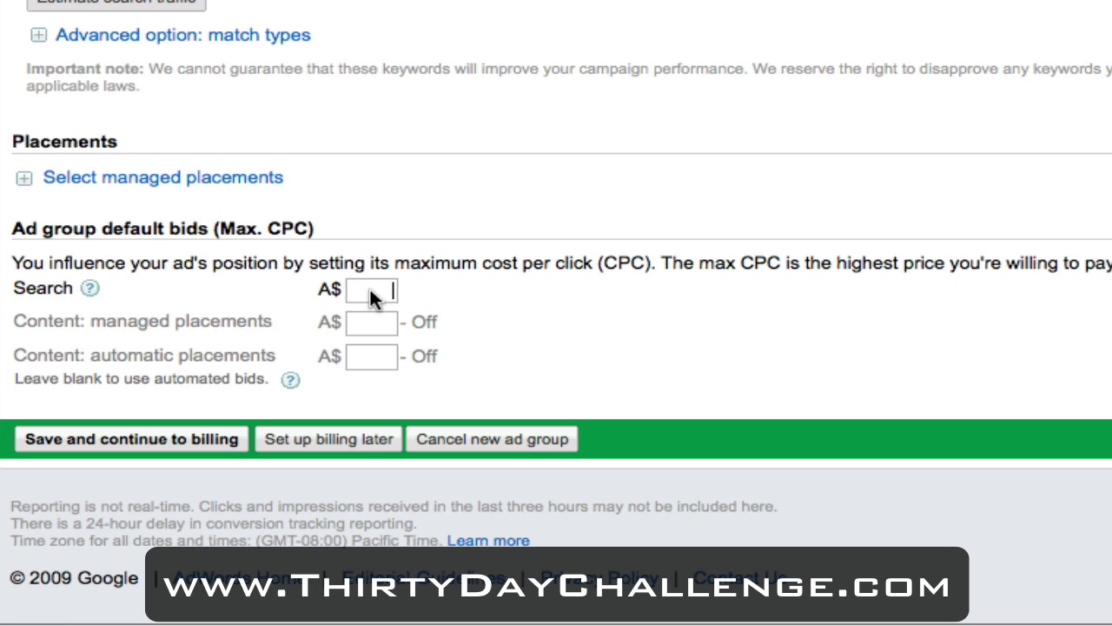
click(369, 291)
text(0.35)
click(179, 438)
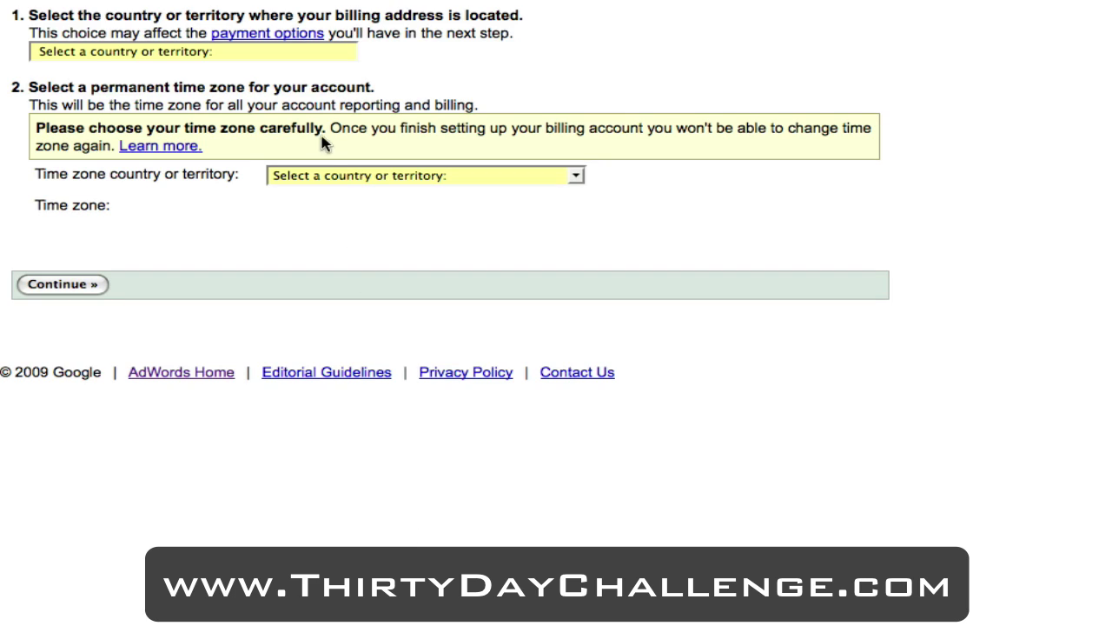
Step: Choose Australia and (GMT+10:00) Eastern Time – Melbourne, Sydney, then continue to payment options
click(301, 52)
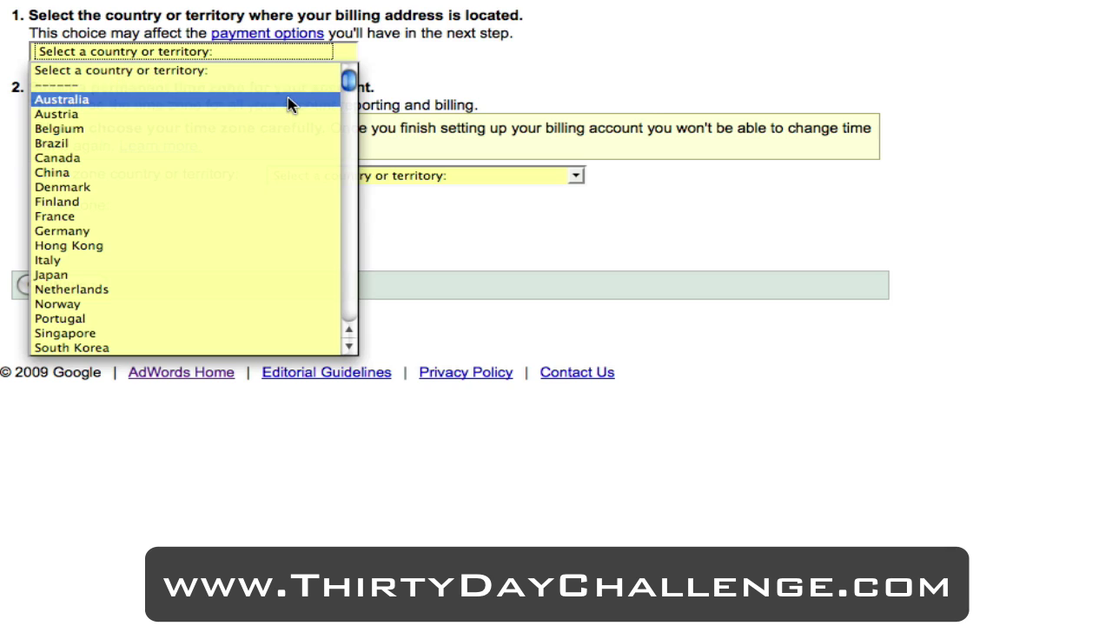
click(287, 97)
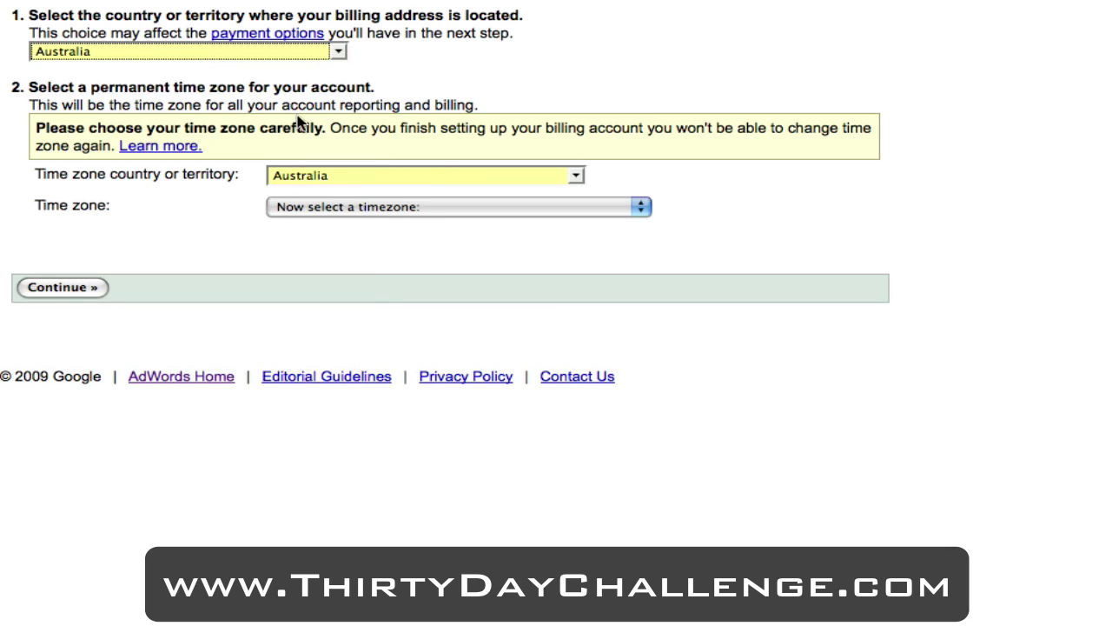
click(420, 210)
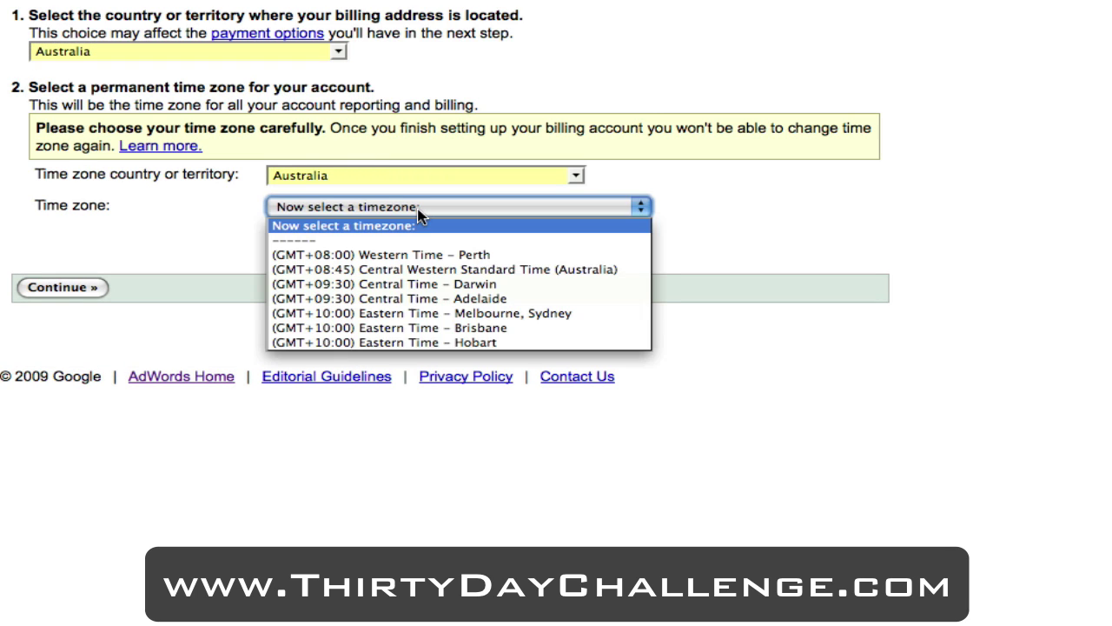
click(435, 313)
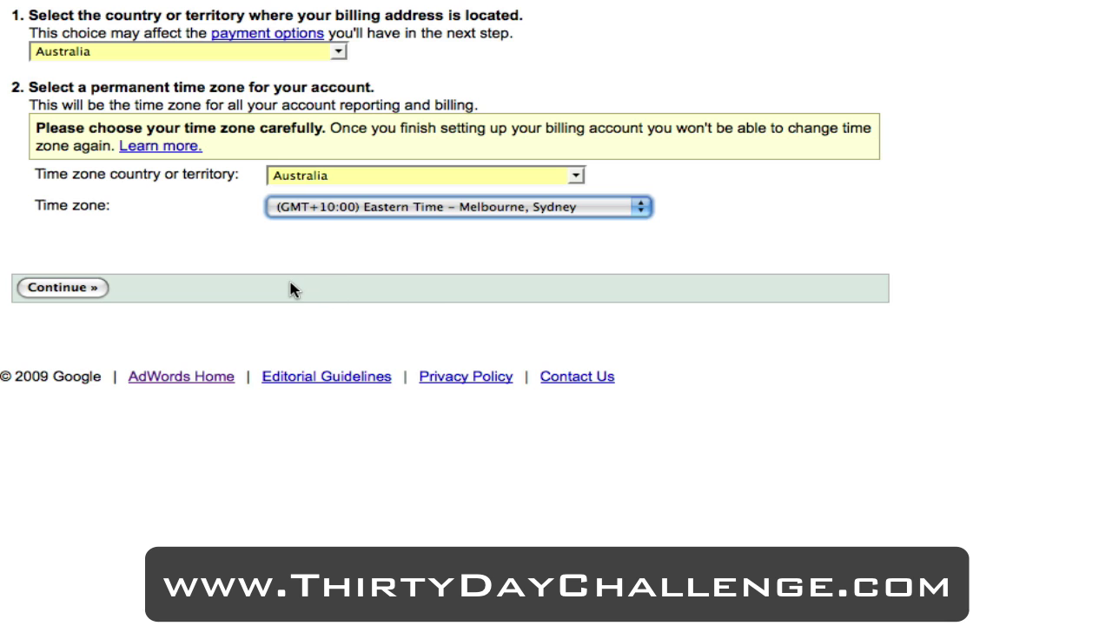
click(95, 291)
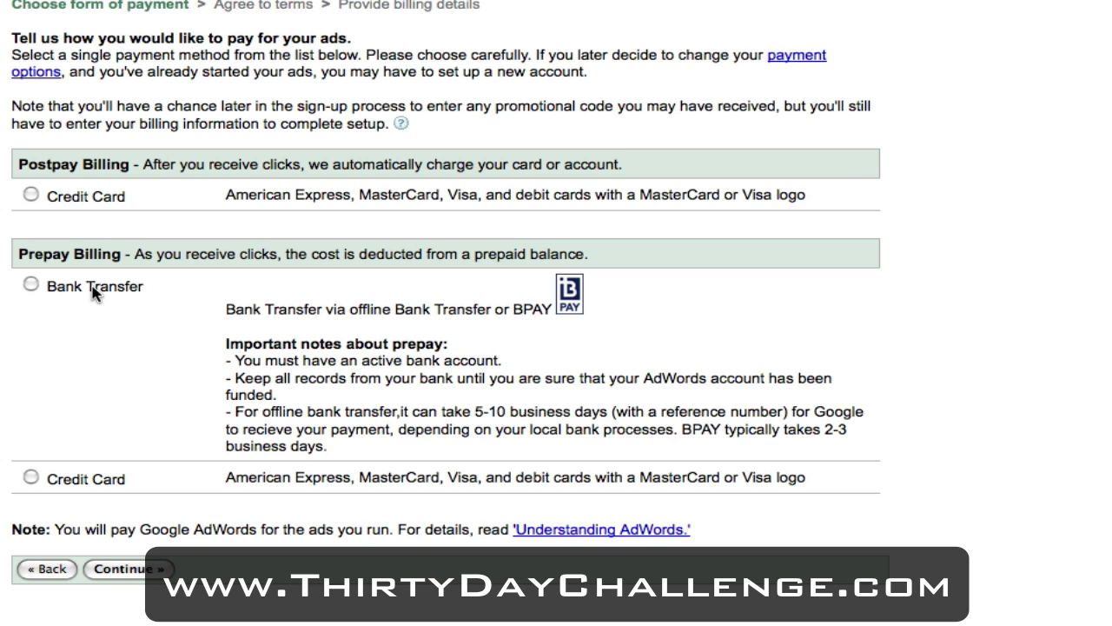
Step: Select Postpay Credit Card payment and tick 'Yes, I agree' to the AdWords terms
click(25, 199)
click(139, 572)
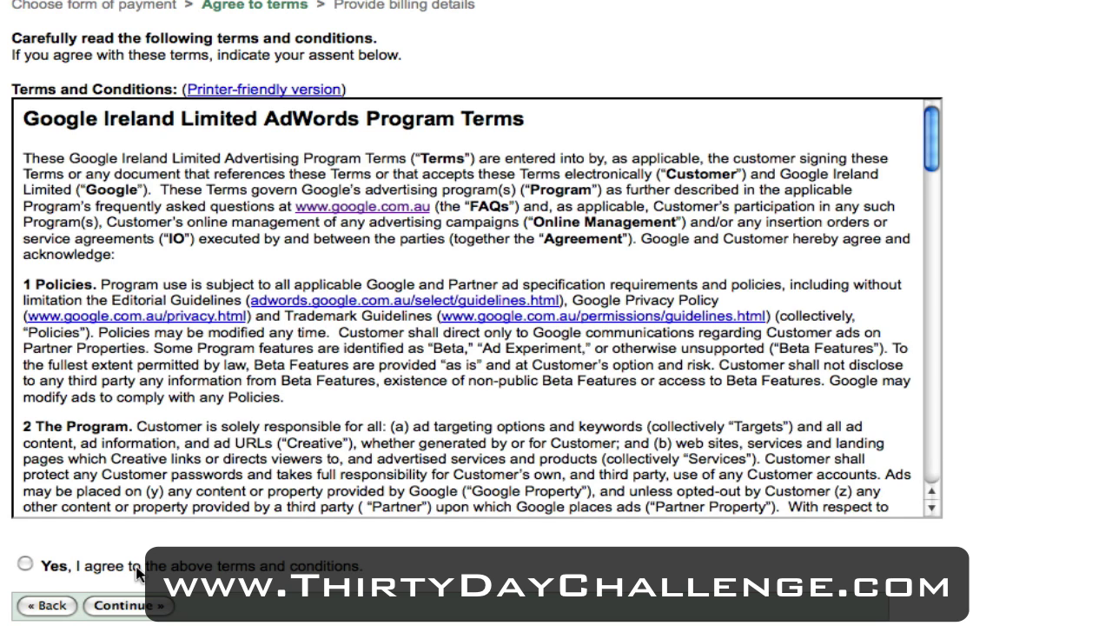
click(26, 564)
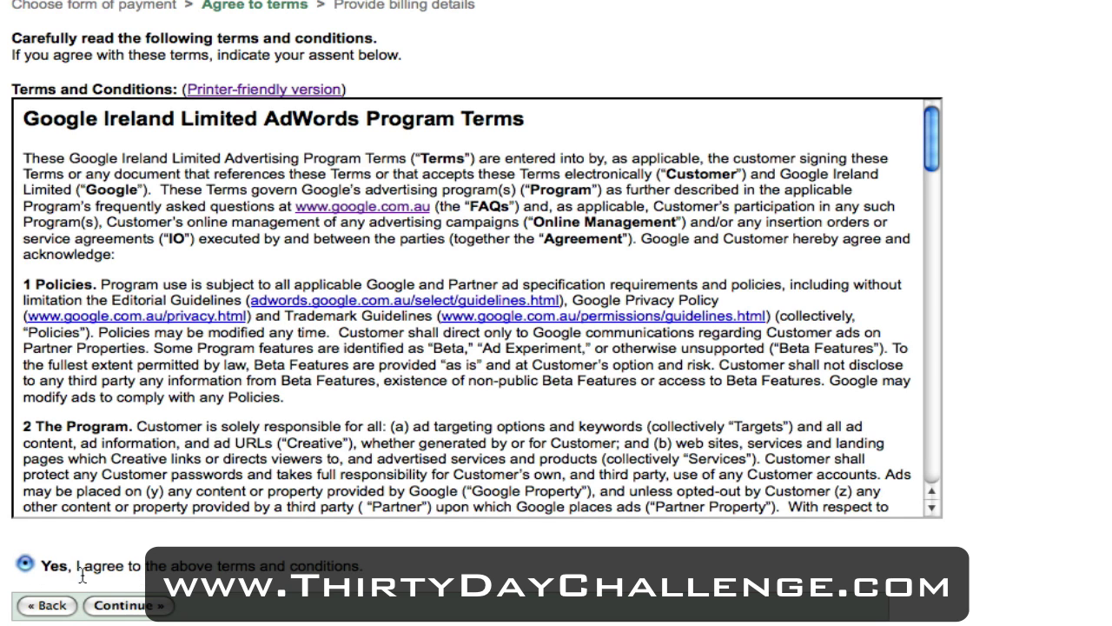
click(119, 612)
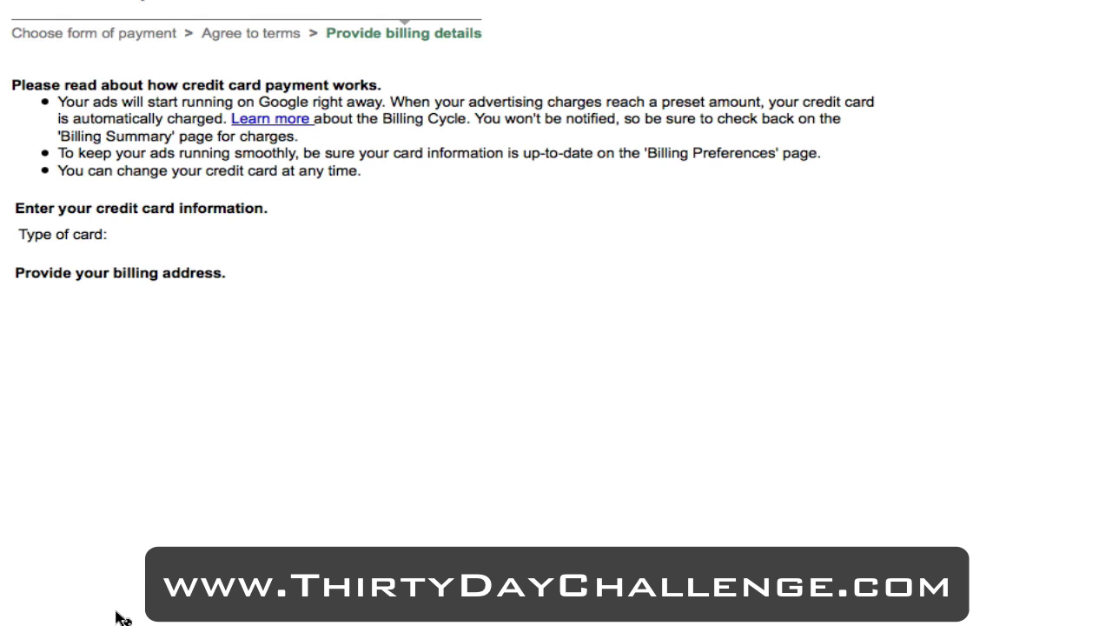
Step: Scroll through the billing details form for credit card and billing address
scroll(123, 618, down, 1)
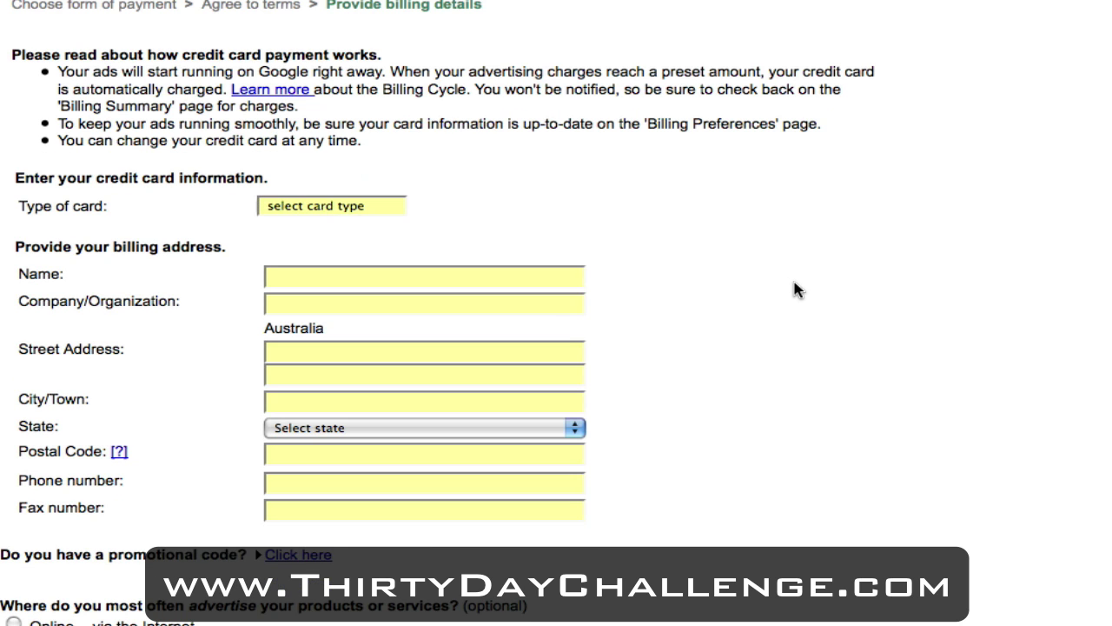
scroll(794, 288, down, 5)
scroll(794, 290, up, 1)
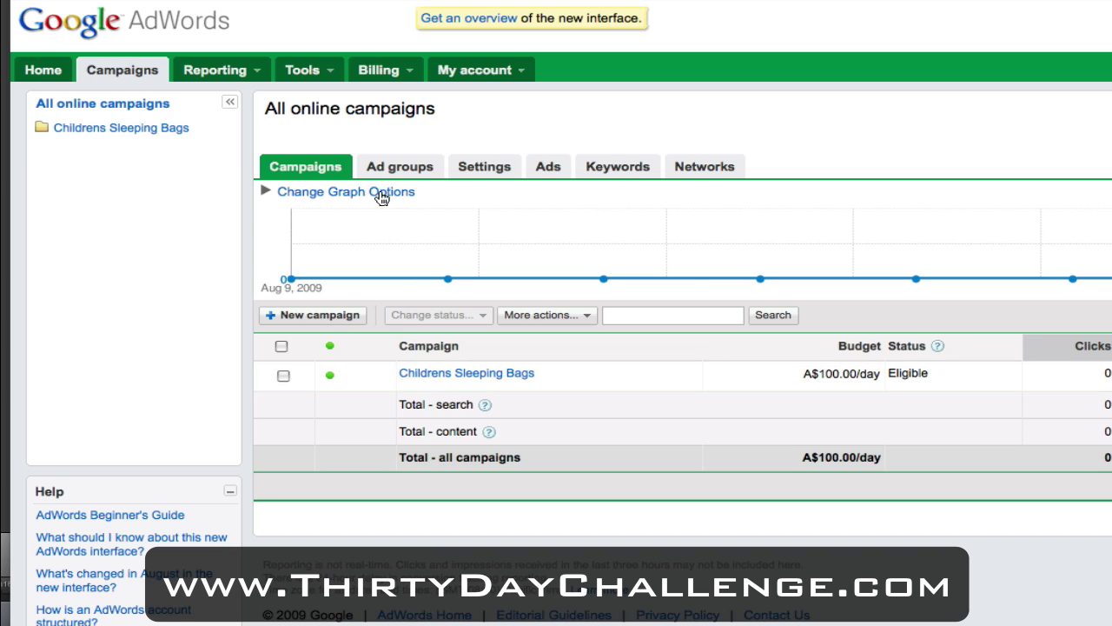
Step: Review the three Eligible keywords at A$0.35, then switch to the campaign's Ads view
click(613, 165)
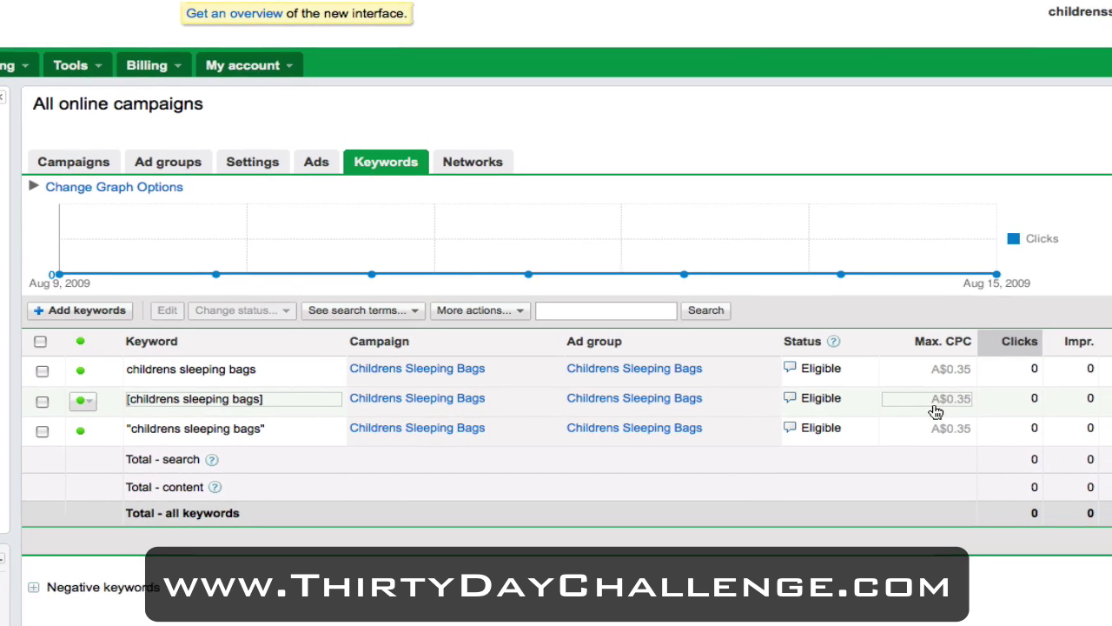
click(313, 176)
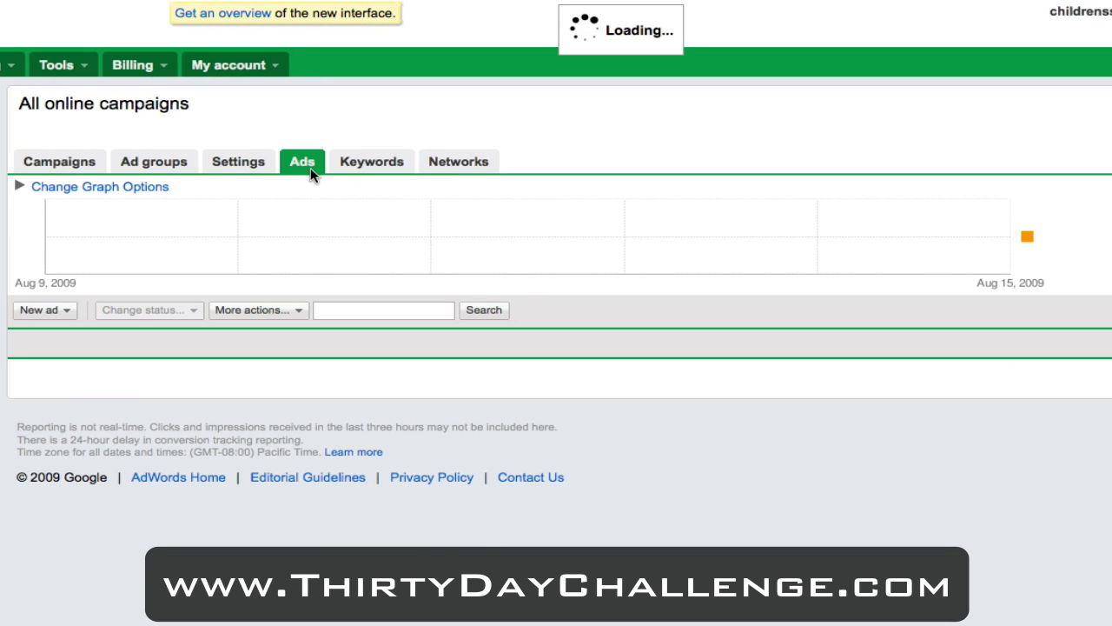